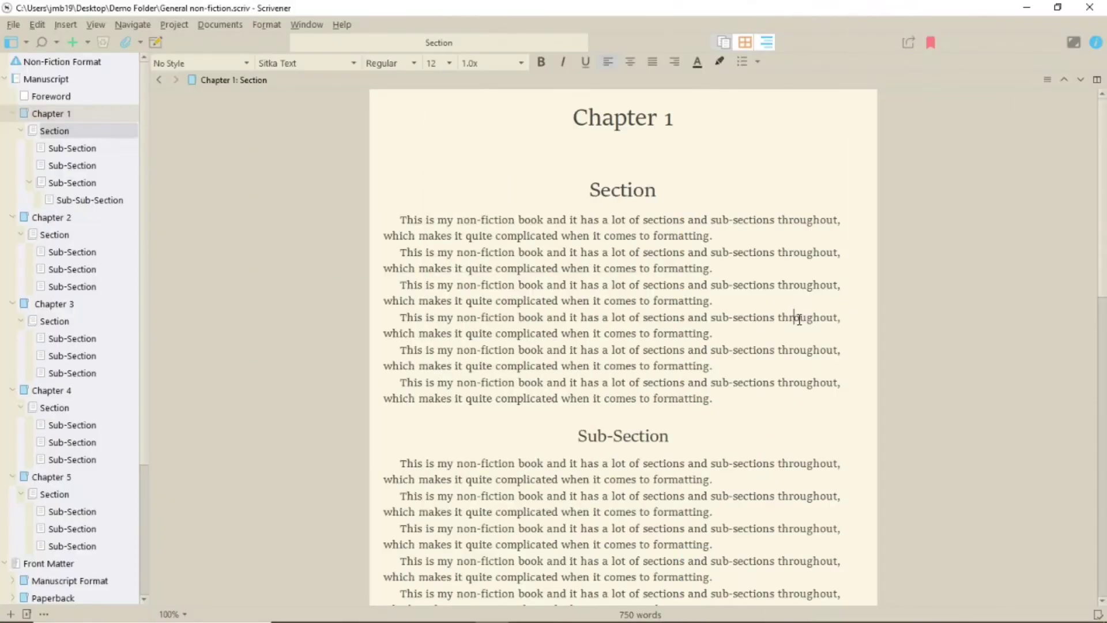
Attach a footnote reading 'This is the first footnote I created.' to the word 'throughout'.
{"action": "double_click", "coordinate": [798, 317]}
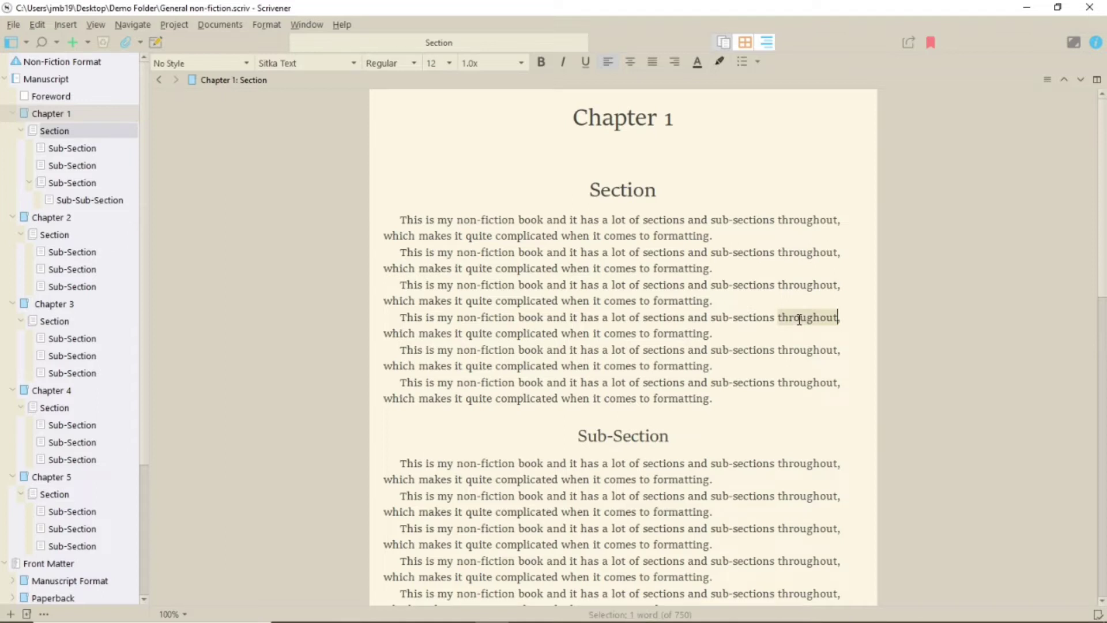
{"action": "left_click", "coordinate": [62, 24]}
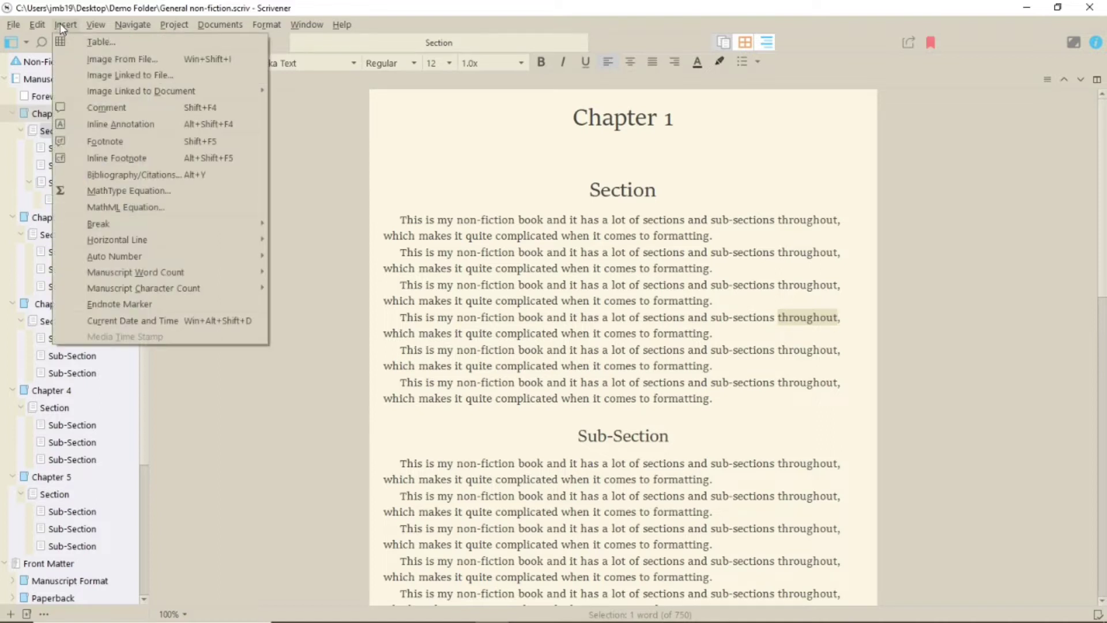
{"action": "left_click", "coordinate": [129, 144]}
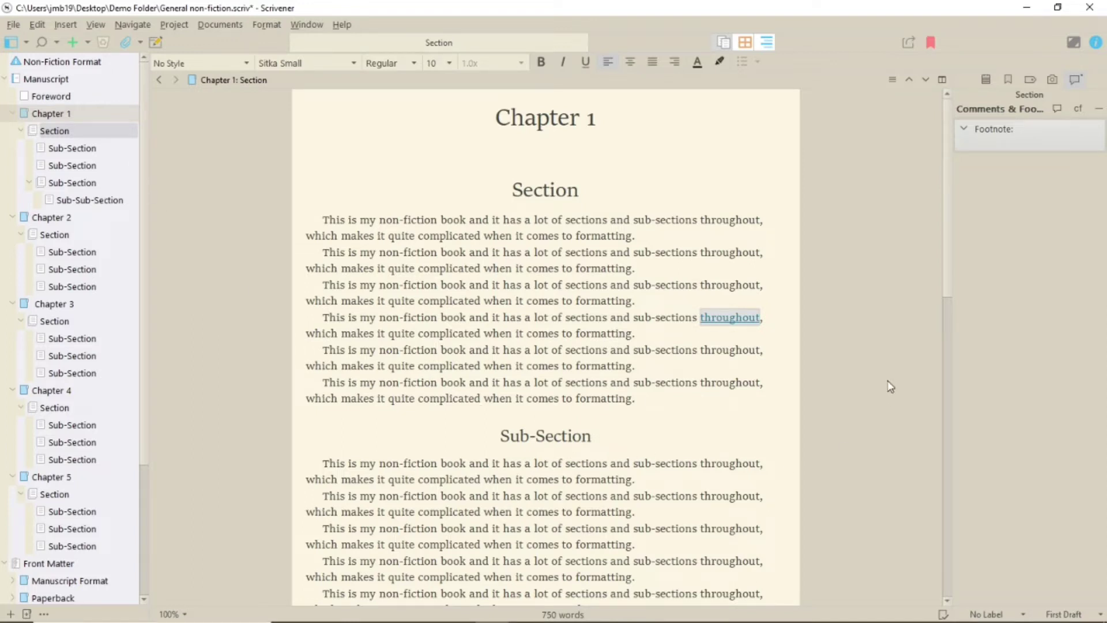
{"action": "type", "text": "This i"}
{"action": "type", "text": "s the first footnote I"}
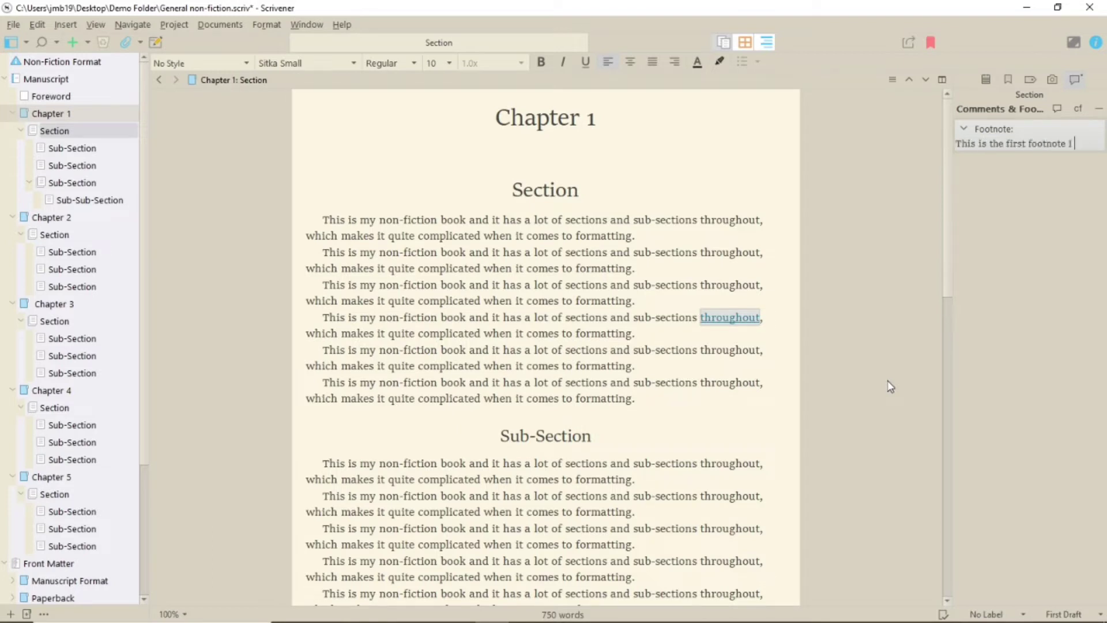
{"action": "type", "text": " created."}
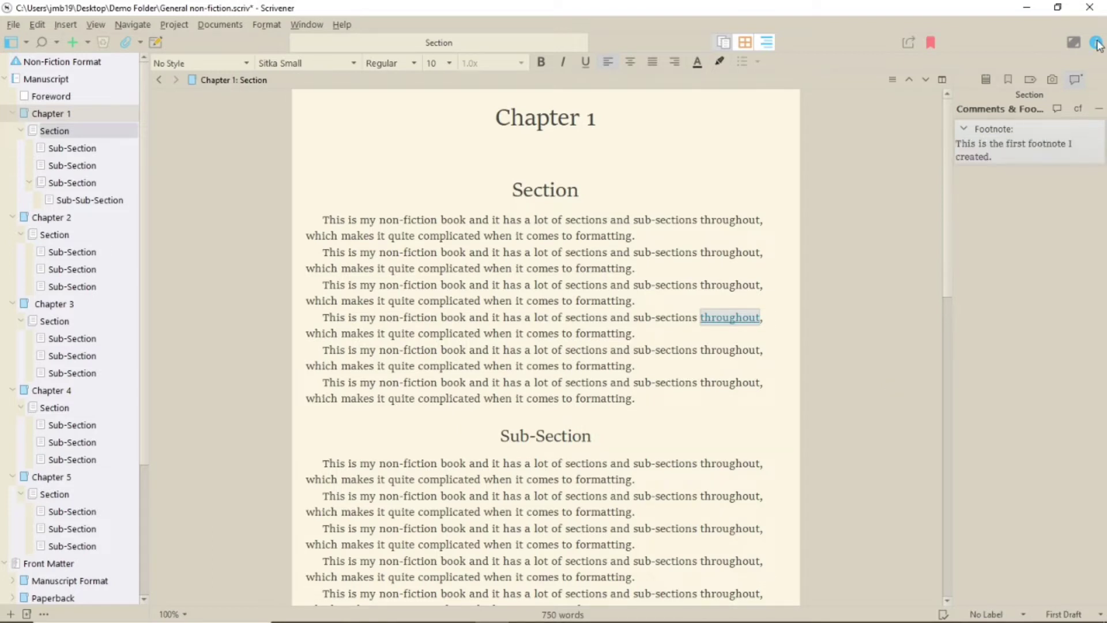
Hide and reshow the footnote inspector, then collapse and expand the footnote card.
{"action": "left_click", "coordinate": [1097, 45]}
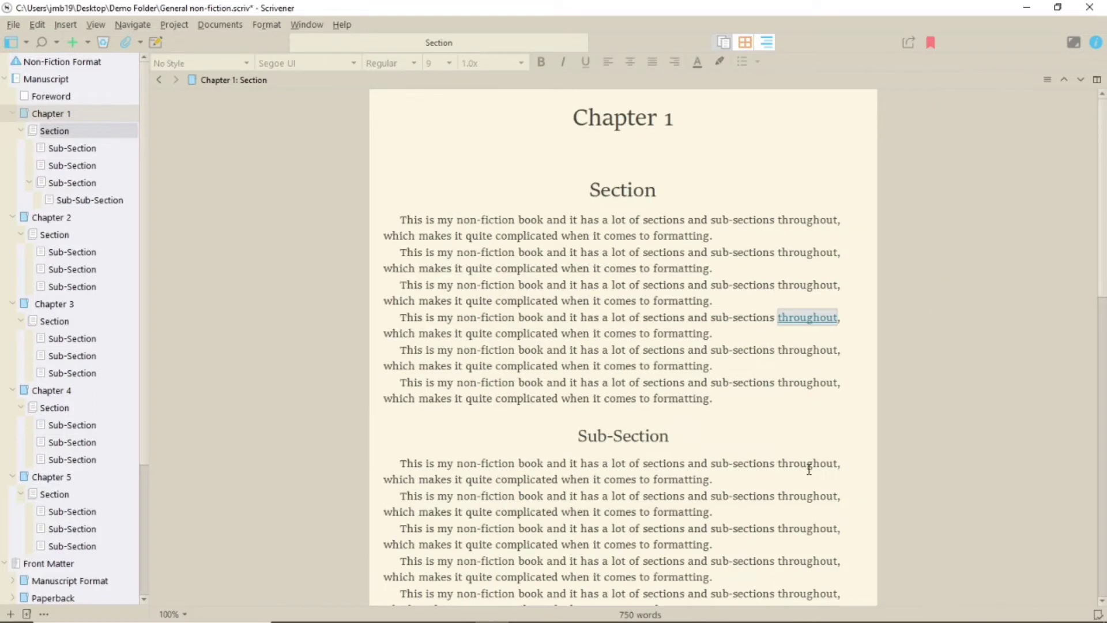
{"action": "mouse_move", "coordinate": [807, 318]}
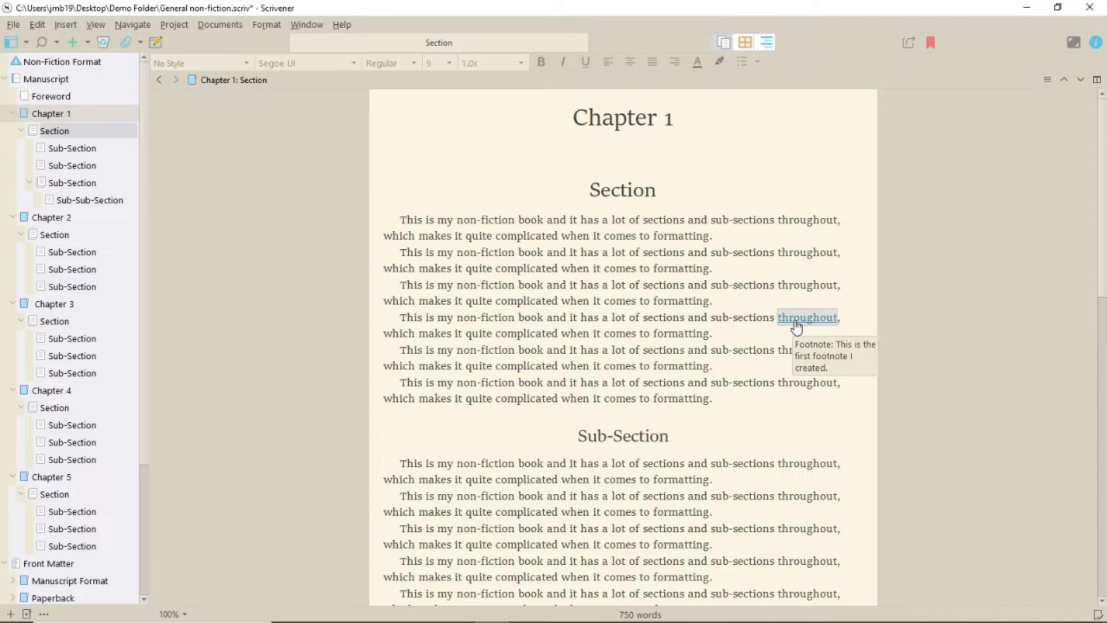
{"action": "left_click", "coordinate": [795, 326]}
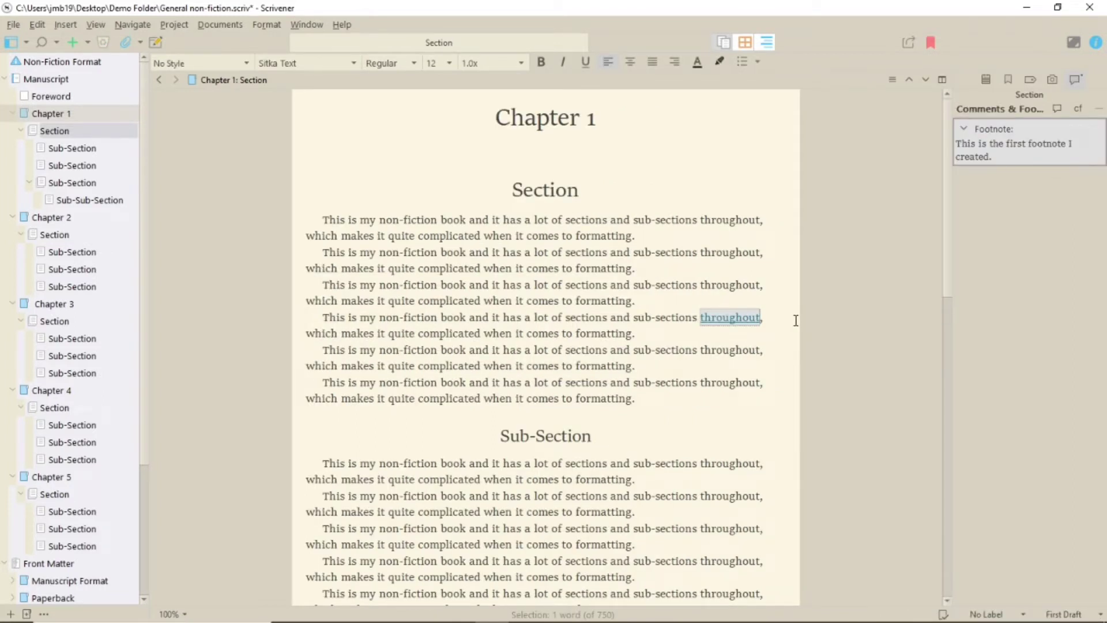
{"action": "left_click", "coordinate": [963, 128]}
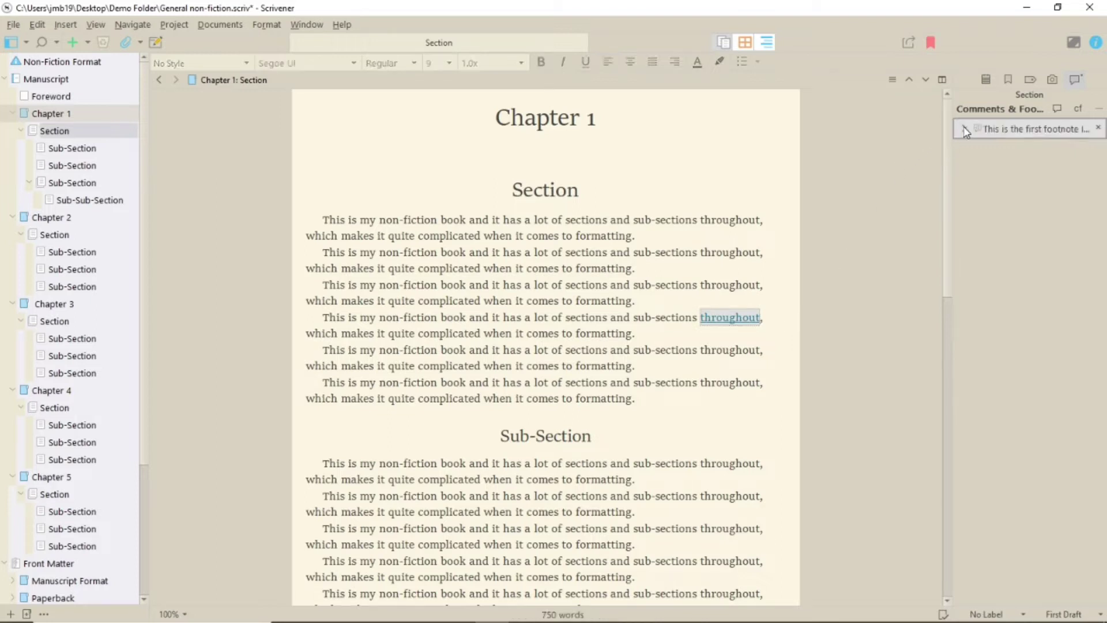
{"action": "left_click", "coordinate": [964, 128]}
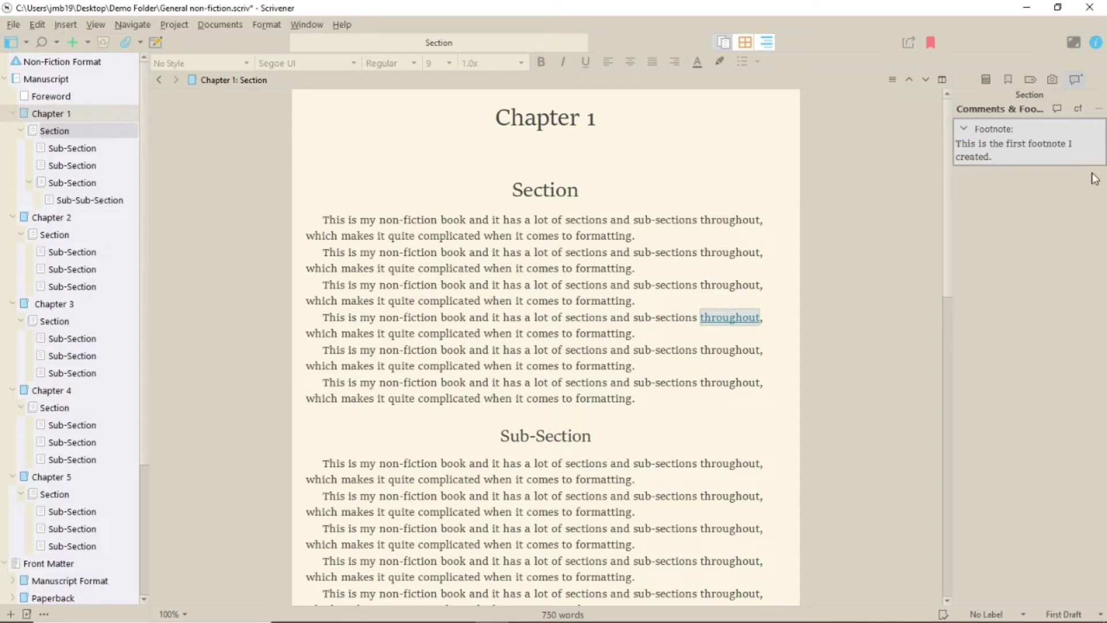
Replace the first footnote on 'throughout' with a new one reading 'This is a footnote.'.
{"action": "left_click", "coordinate": [1098, 129]}
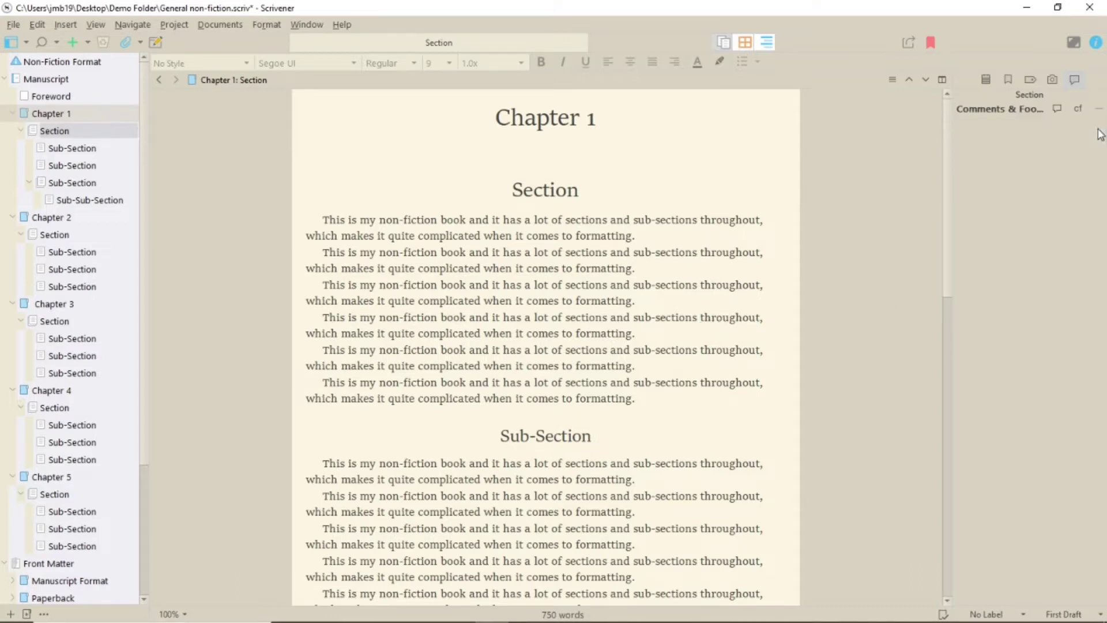
{"action": "double_click", "coordinate": [736, 318]}
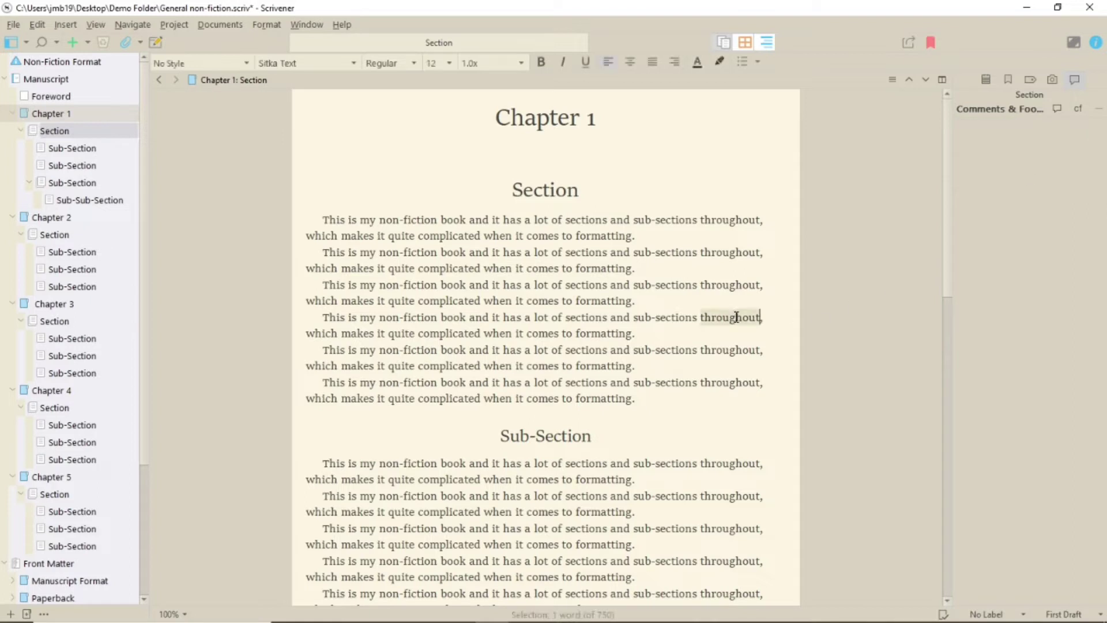
{"action": "left_click", "coordinate": [1079, 111]}
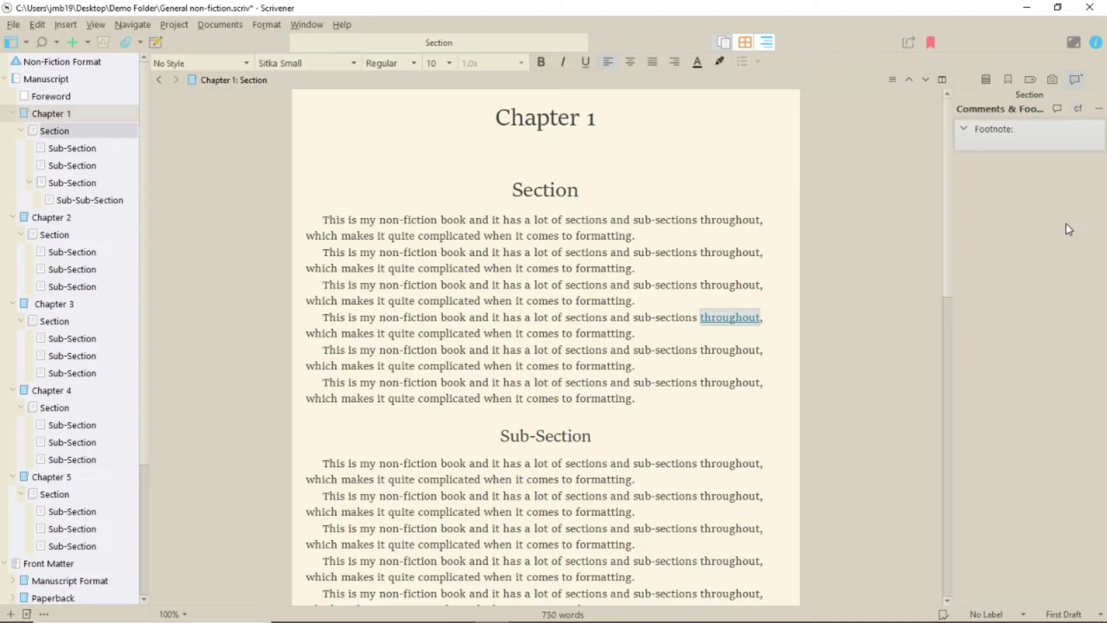
{"action": "type", "text": "This is a footn"}
{"action": "type", "text": "ote."}
Add footnotes to the words 'formatting', 'complicated' and 'sections'.
{"action": "double_click", "coordinate": [603, 365]}
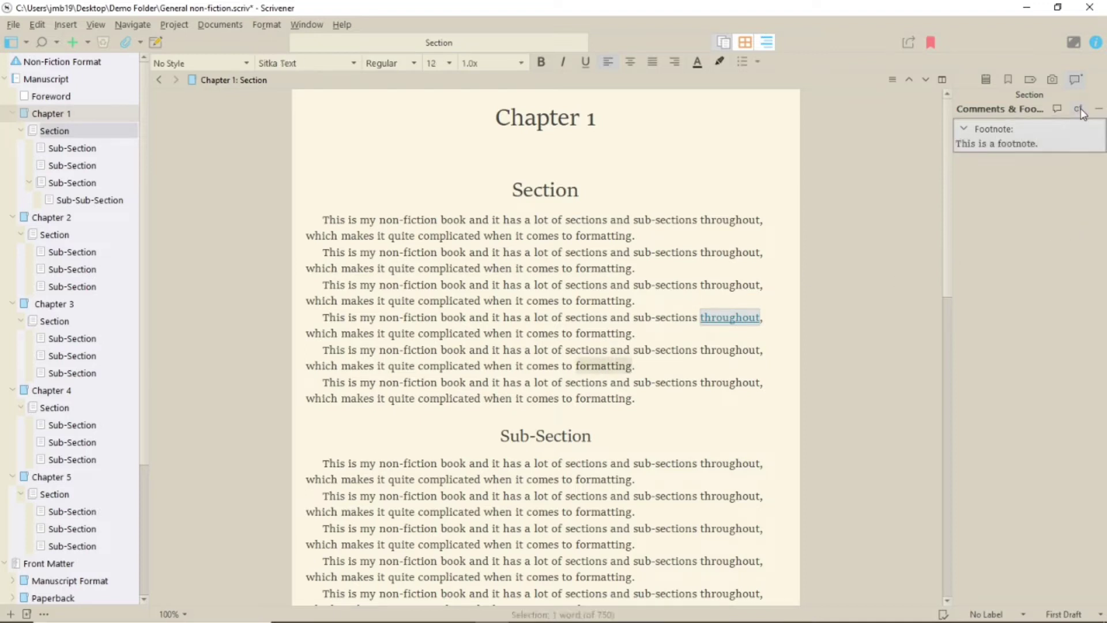
{"action": "left_click", "coordinate": [1079, 109]}
{"action": "type", "text": "This is a footnote about form"}
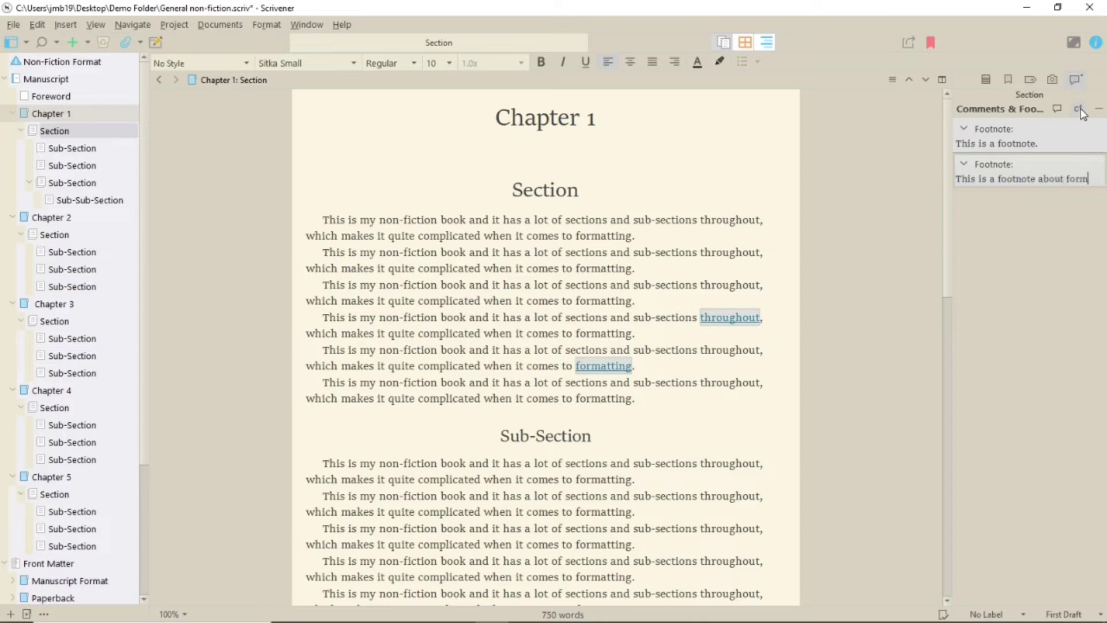
{"action": "type", "text": "atting"}
{"action": "double_click", "coordinate": [454, 333]}
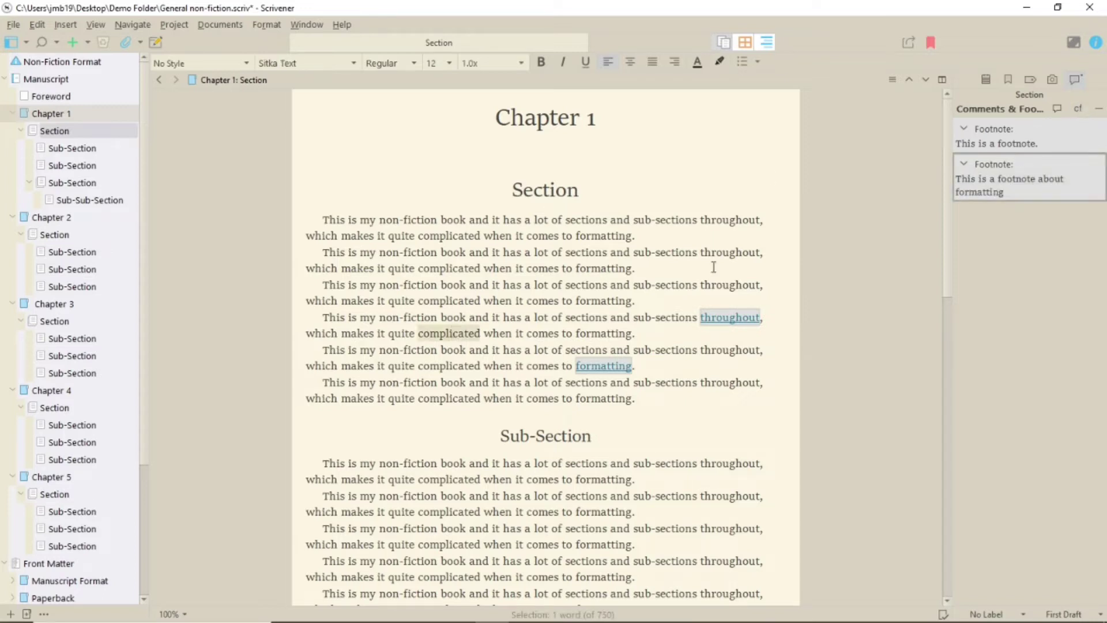
{"action": "left_click", "coordinate": [1079, 110]}
{"action": "type", "text": "This footnote is betw"}
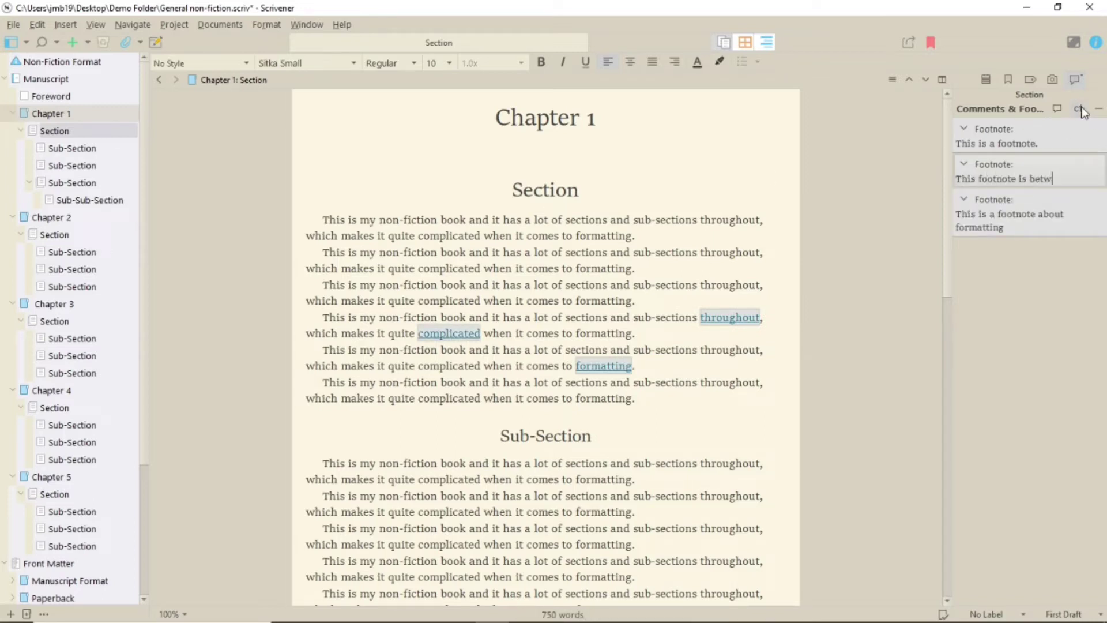
{"action": "type", "text": "een the other two."}
{"action": "scroll", "coordinate": [734, 345], "scroll_direction": "down", "scroll_amount": 3}
{"action": "double_click", "coordinate": [586, 502]}
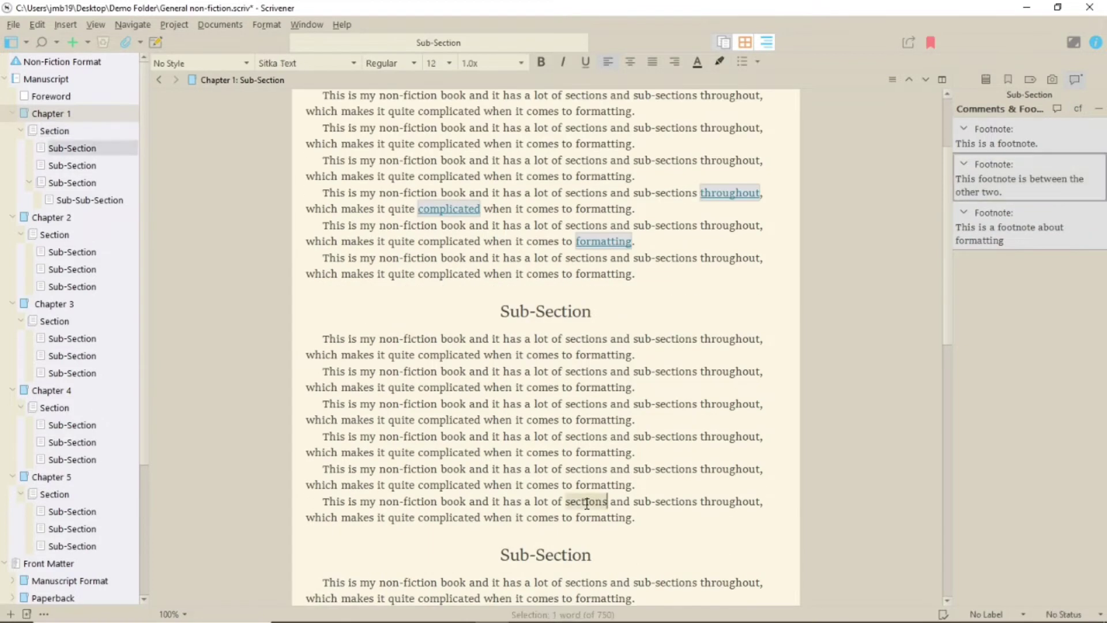
{"action": "left_click", "coordinate": [1075, 109]}
{"action": "type", "text": "An"}
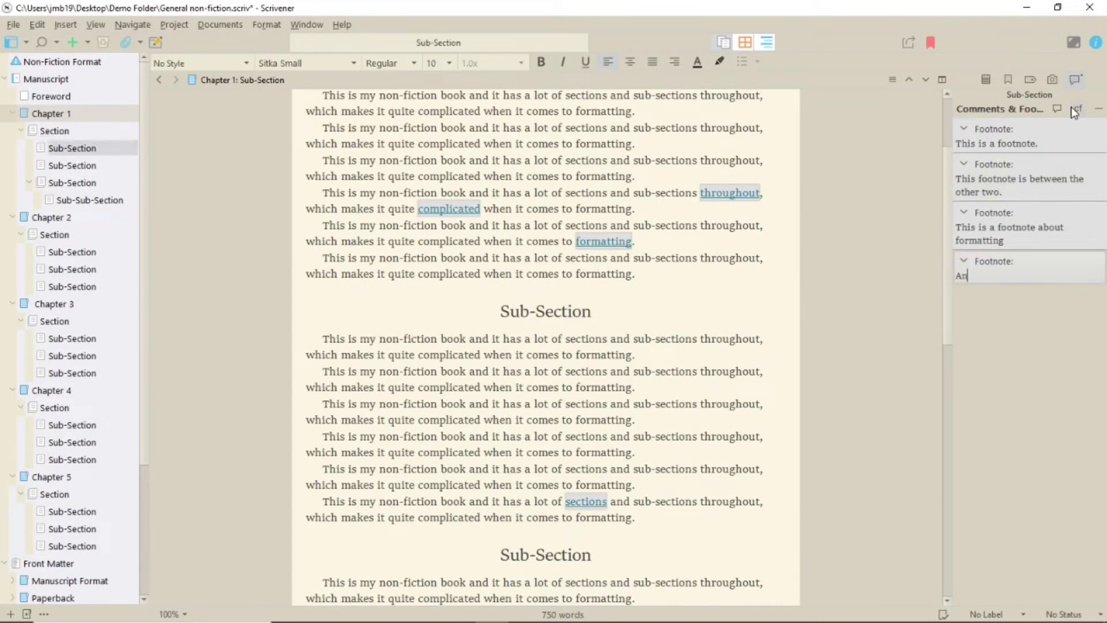
{"action": "type", "text": "other footnote."}
{"action": "scroll", "coordinate": [647, 336], "scroll_direction": "down", "scroll_amount": 3}
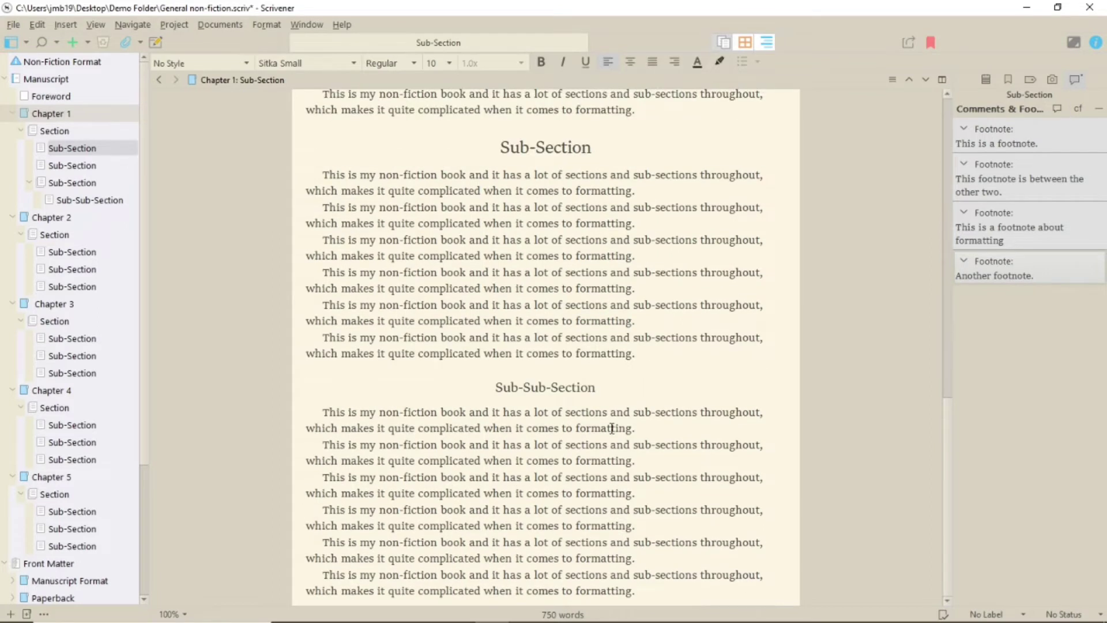
Footnote 'sections' in Chapter 2's Sub-Section with 'What, another footnote?', then view all five in the Manuscript.
{"action": "left_click", "coordinate": [97, 269]}
{"action": "double_click", "coordinate": [586, 267]}
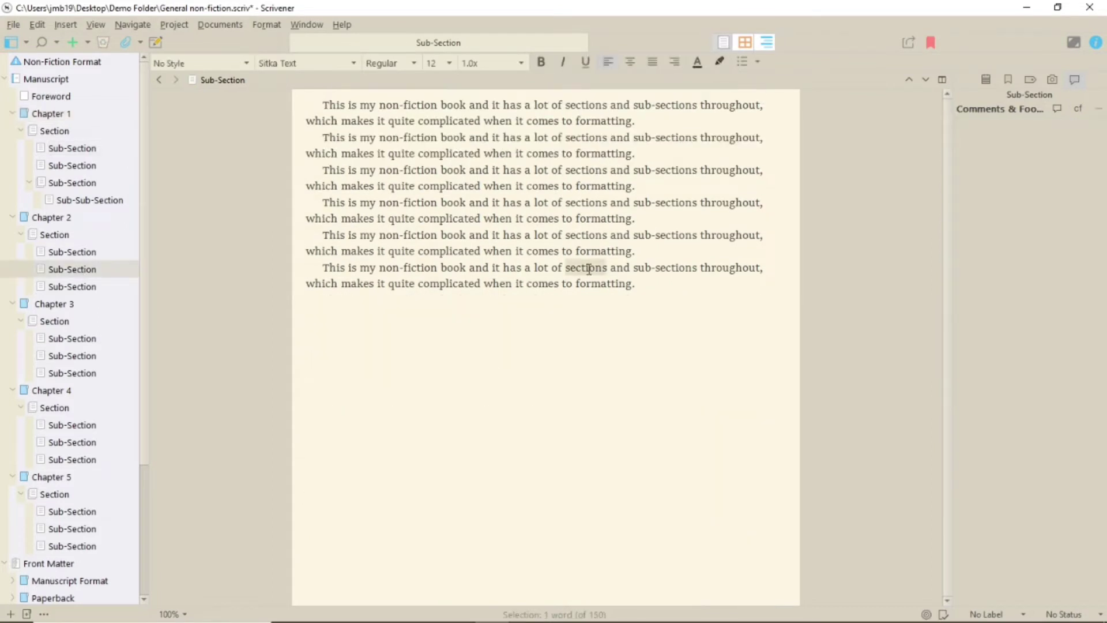
{"action": "left_click", "coordinate": [1075, 109]}
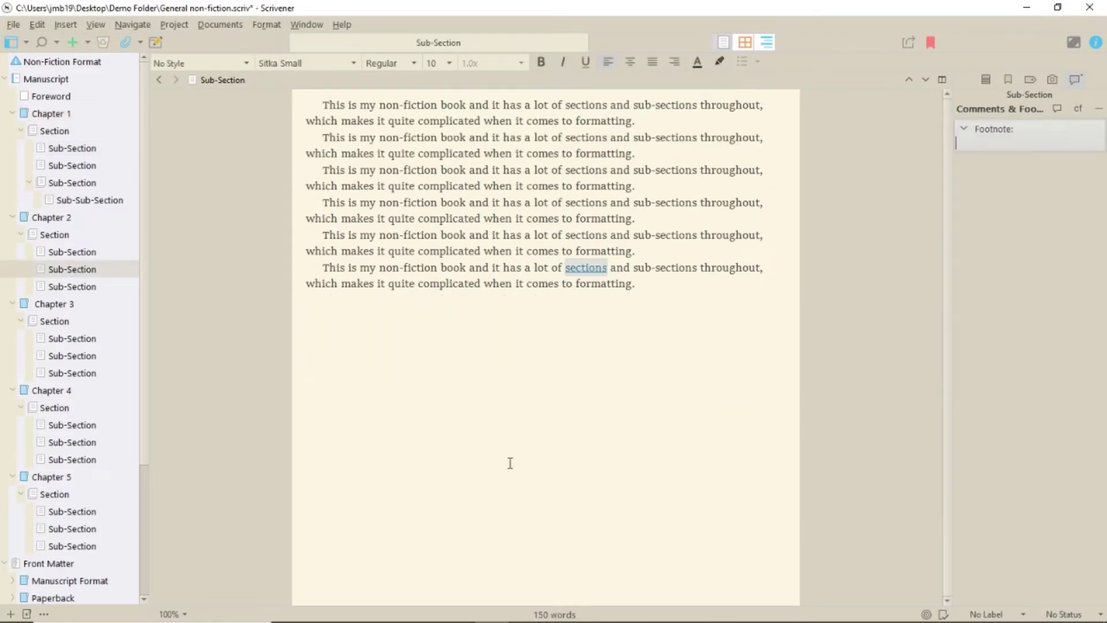
{"action": "type", "text": "What, another footnote?"}
{"action": "left_click", "coordinate": [61, 82]}
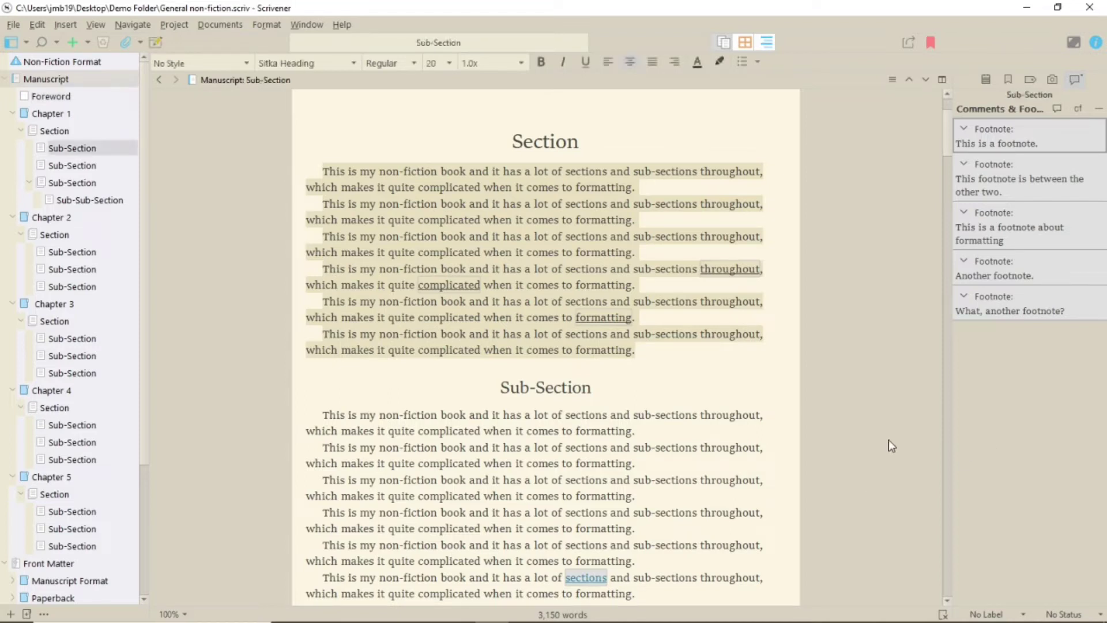
{"action": "left_click", "coordinate": [606, 236]}
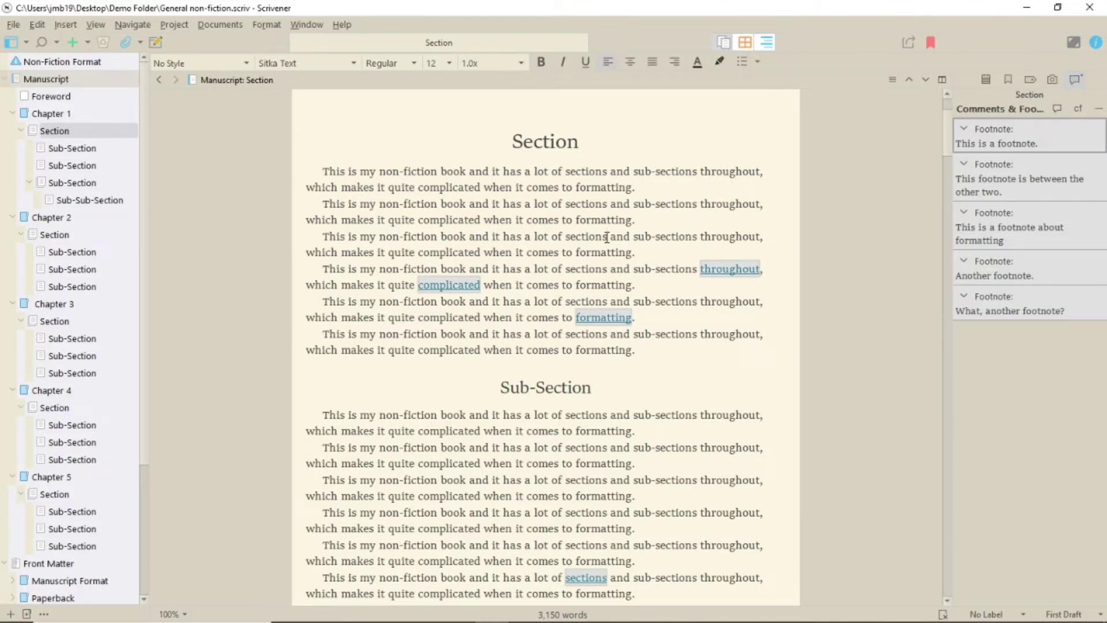
Add the inline footnote 'This is my inline footnote about sections.' after 'sections' in paragraph three.
{"action": "left_click", "coordinate": [66, 27]}
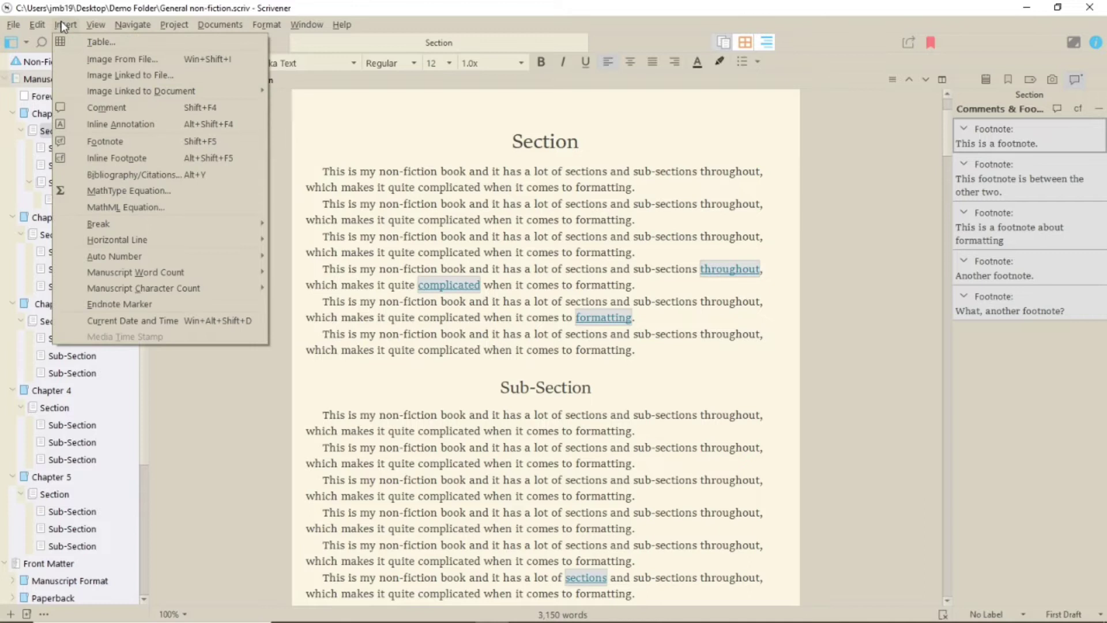
{"action": "left_click", "coordinate": [142, 158]}
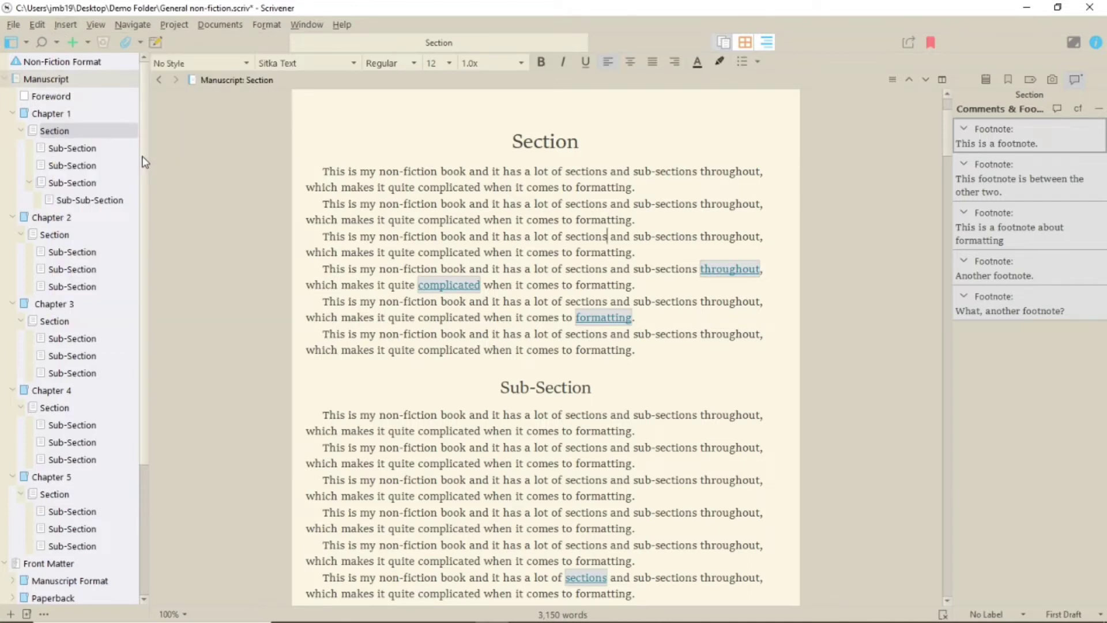
{"action": "key", "text": "ctrl+shift+f"}
{"action": "type", "text": "Thi"}
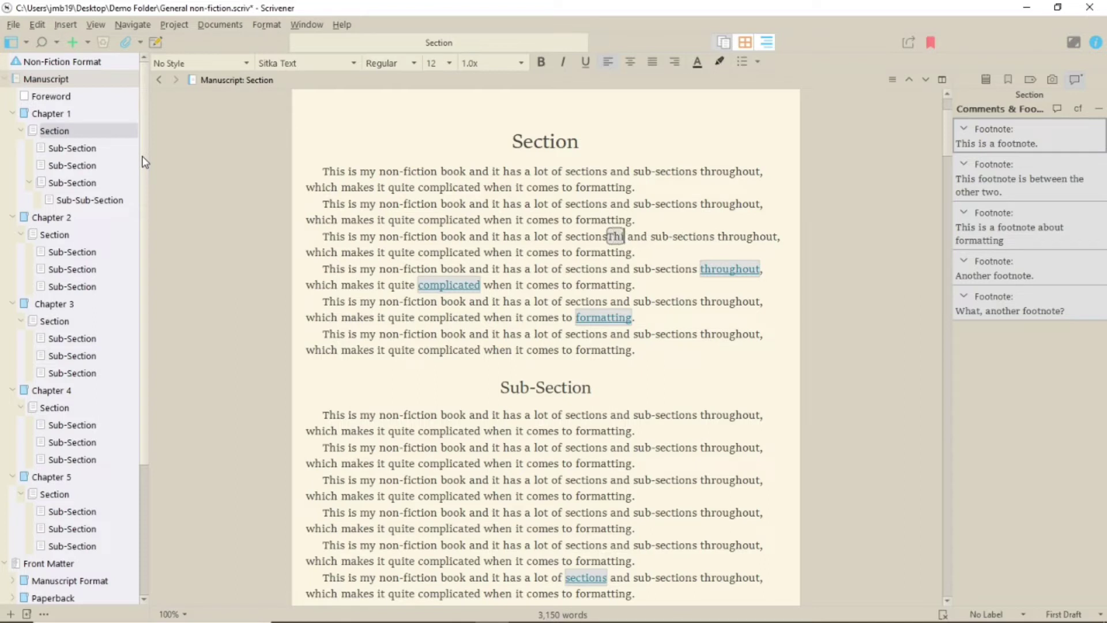
{"action": "type", "text": "s is my i"}
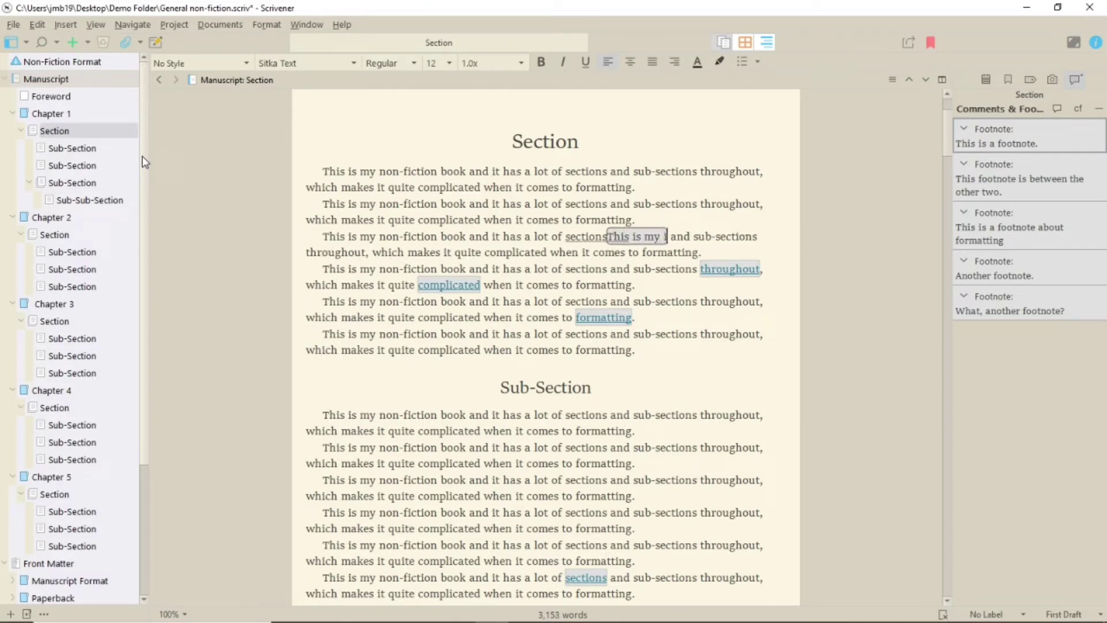
{"action": "type", "text": "nline footn"}
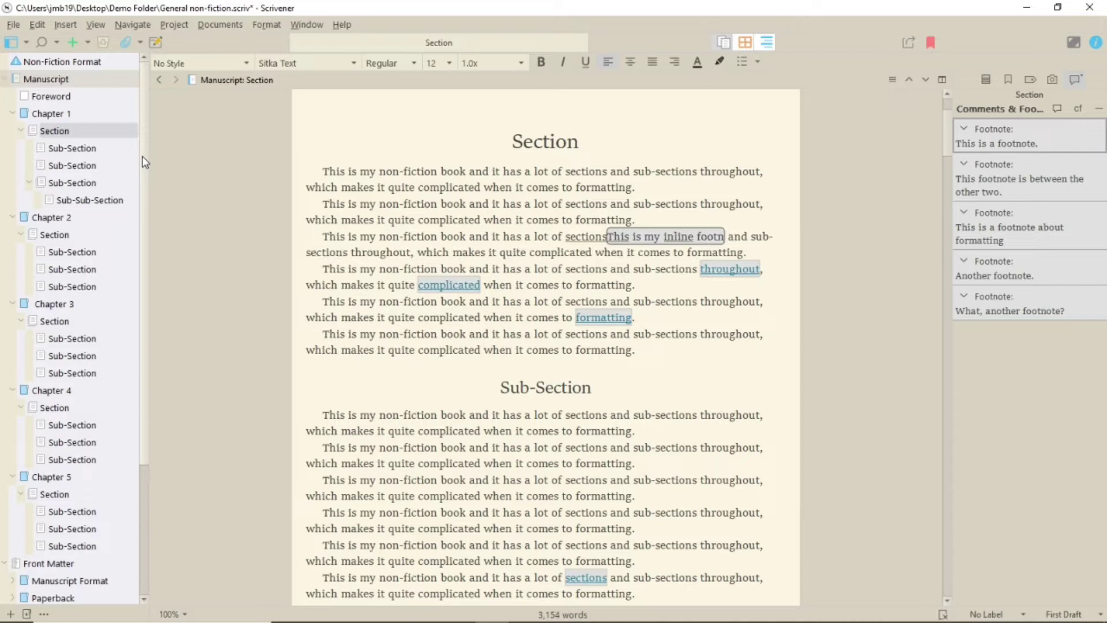
{"action": "type", "text": "ote about "}
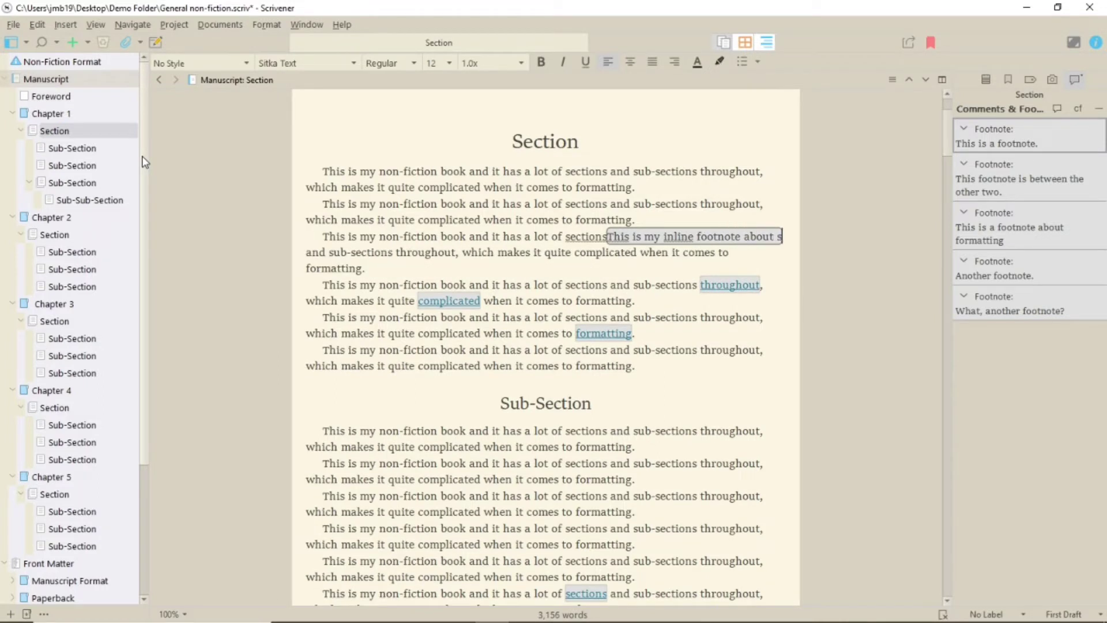
{"action": "type", "text": "sections"}
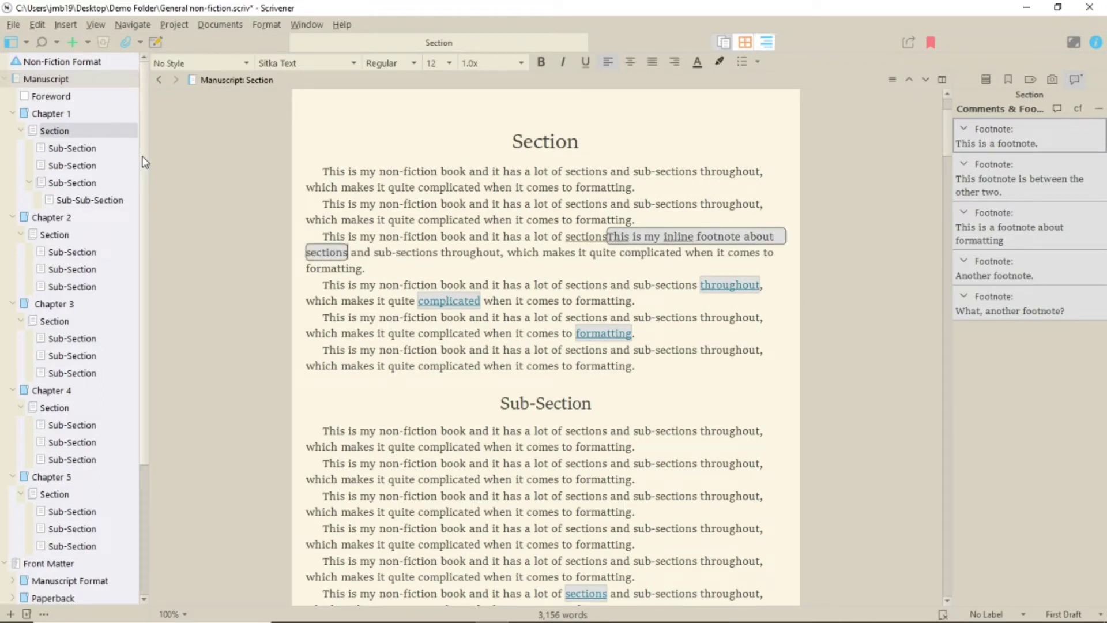
{"action": "type", "text": "."}
{"action": "left_click", "coordinate": [558, 274]}
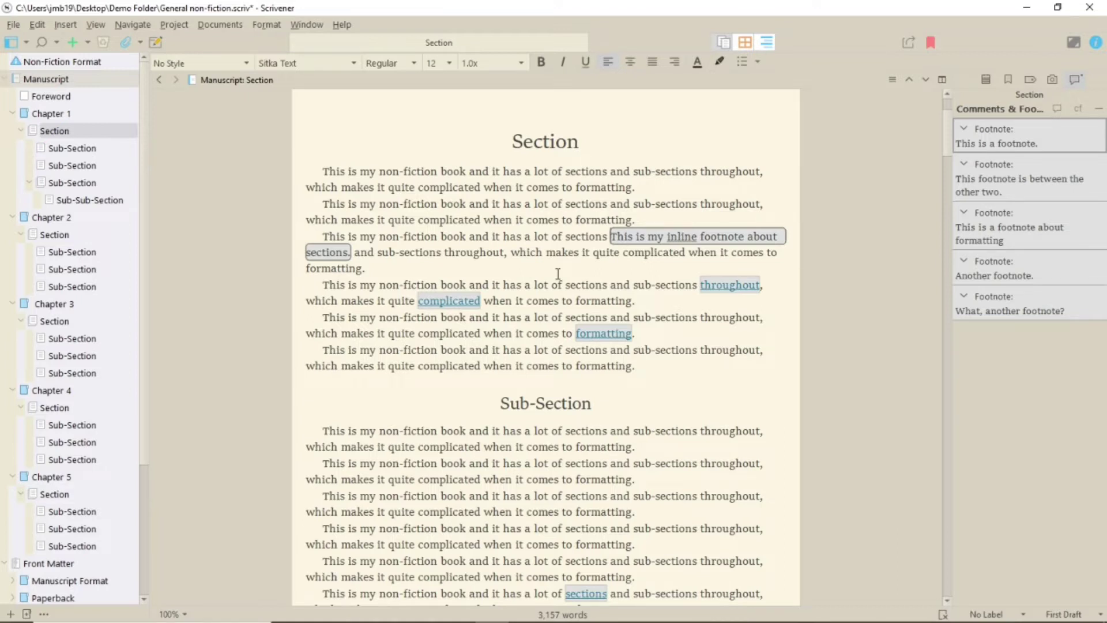
Show the Compile Transformations options for footnotes, comments and annotations.
{"action": "left_click", "coordinate": [909, 39]}
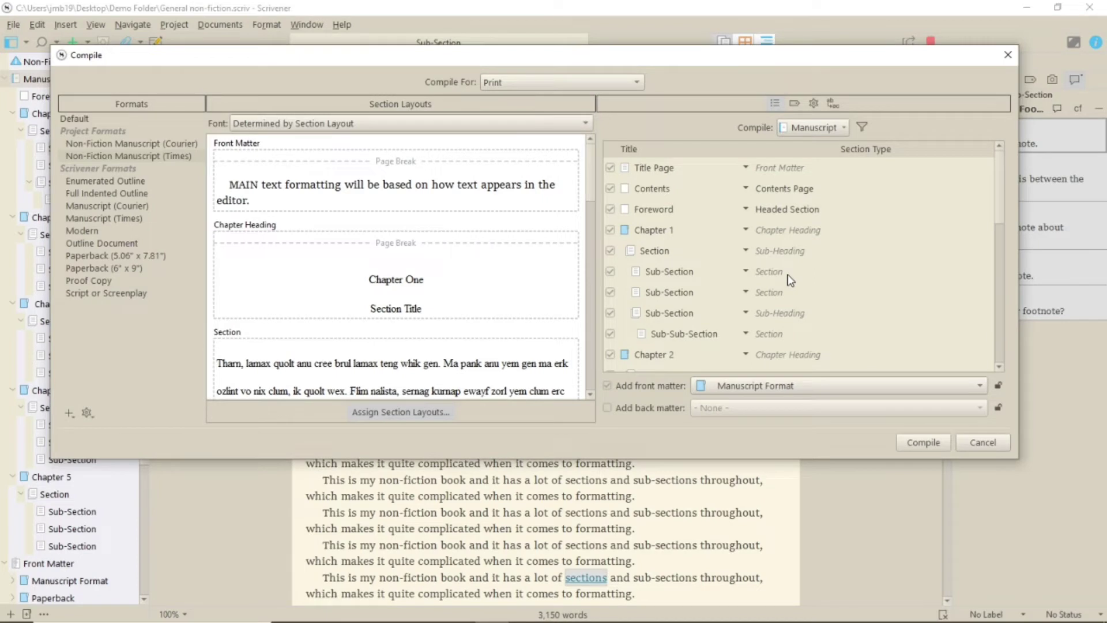
{"action": "left_click", "coordinate": [814, 104]}
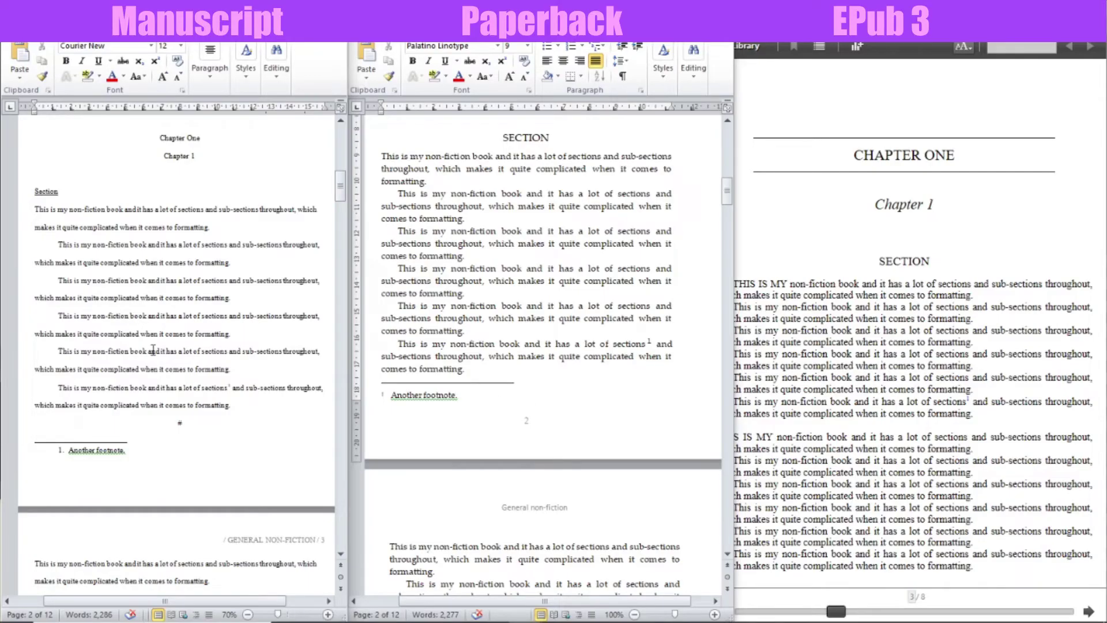
{"action": "left_click_drag", "start_coordinate": [135, 453], "coordinate": [36, 446]}
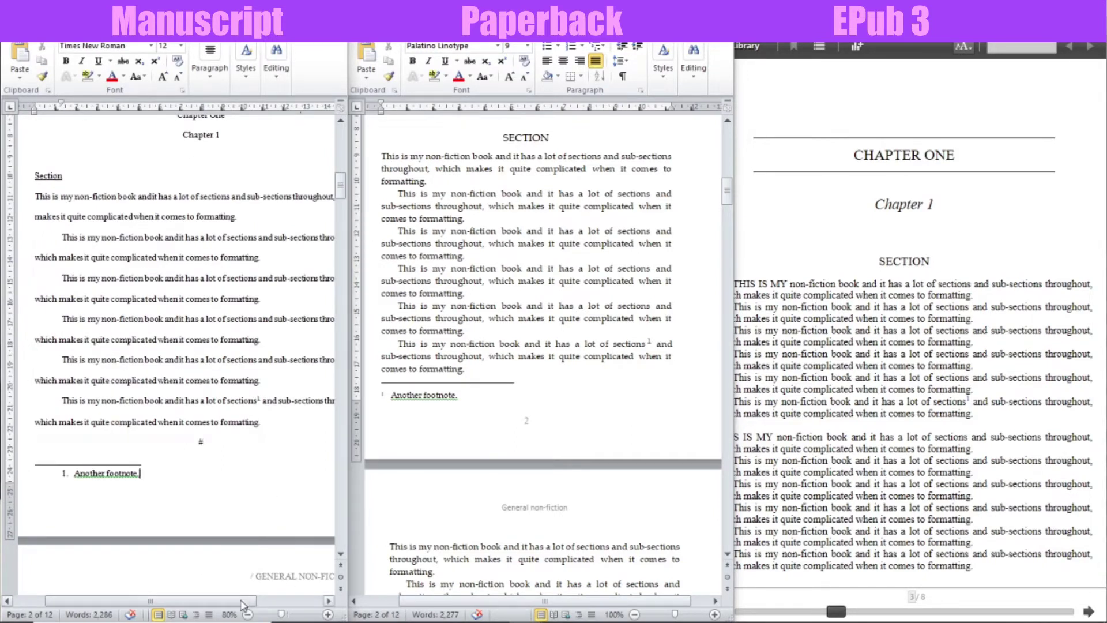
{"action": "left_click_drag", "start_coordinate": [242, 600], "coordinate": [247, 600]}
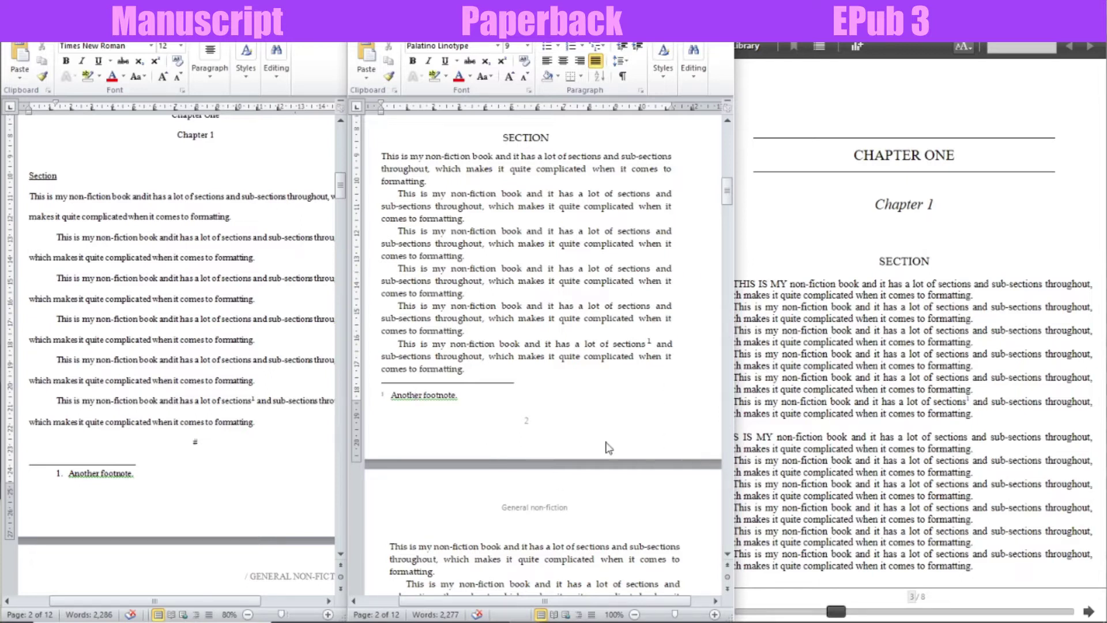
{"action": "left_click", "coordinate": [930, 370]}
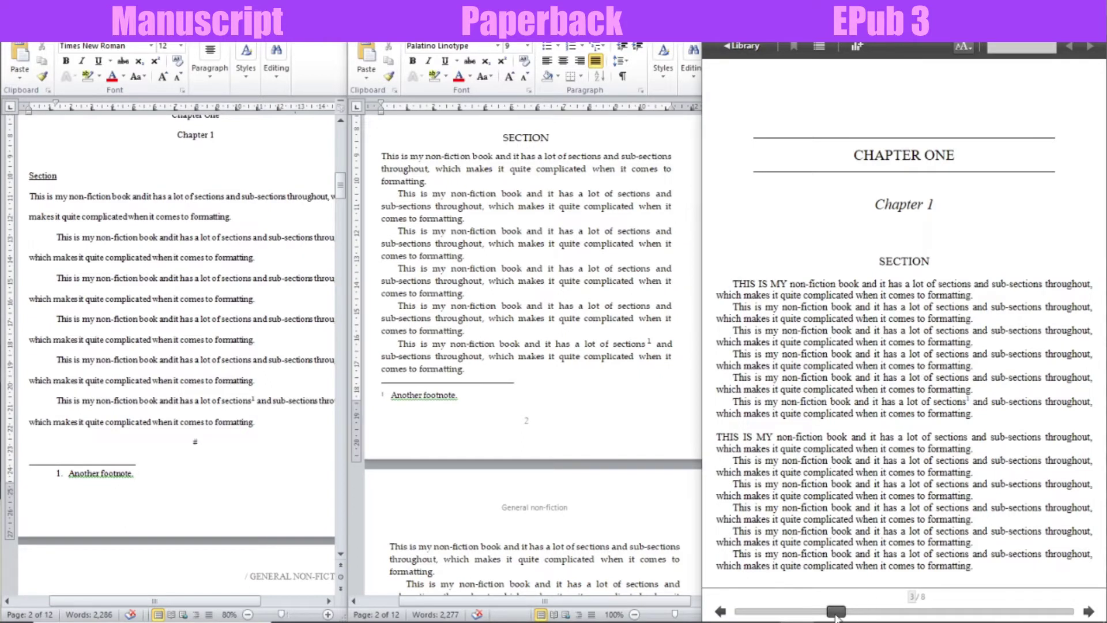
{"action": "left_click", "coordinate": [969, 407]}
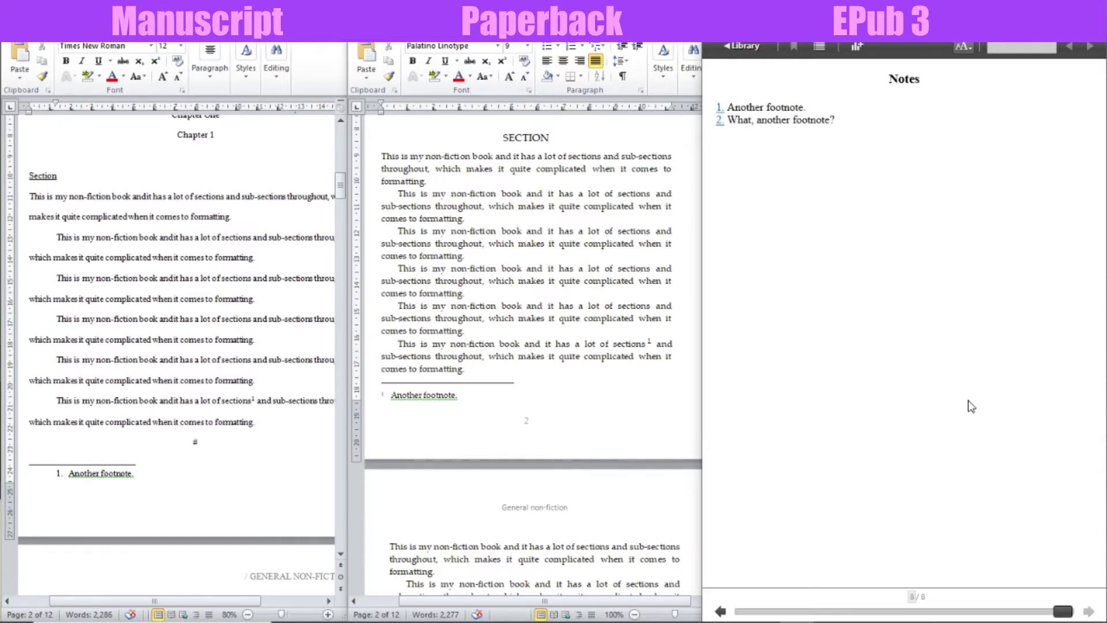
{"action": "left_click_drag", "start_coordinate": [1063, 611], "coordinate": [743, 611]}
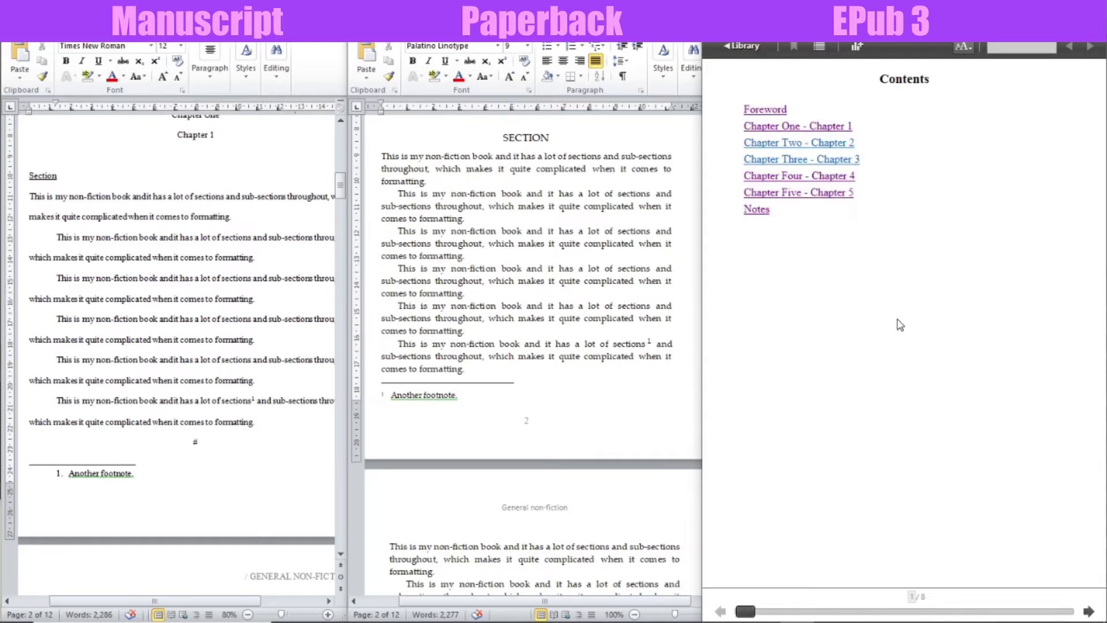
{"action": "left_click", "coordinate": [756, 209]}
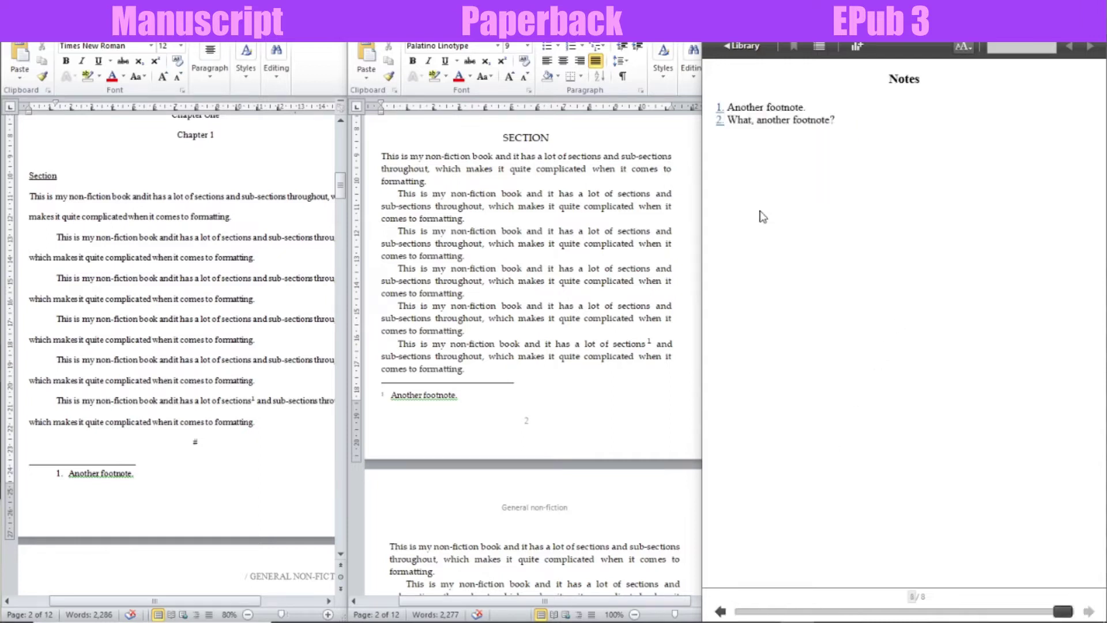
{"action": "left_click", "coordinate": [719, 109]}
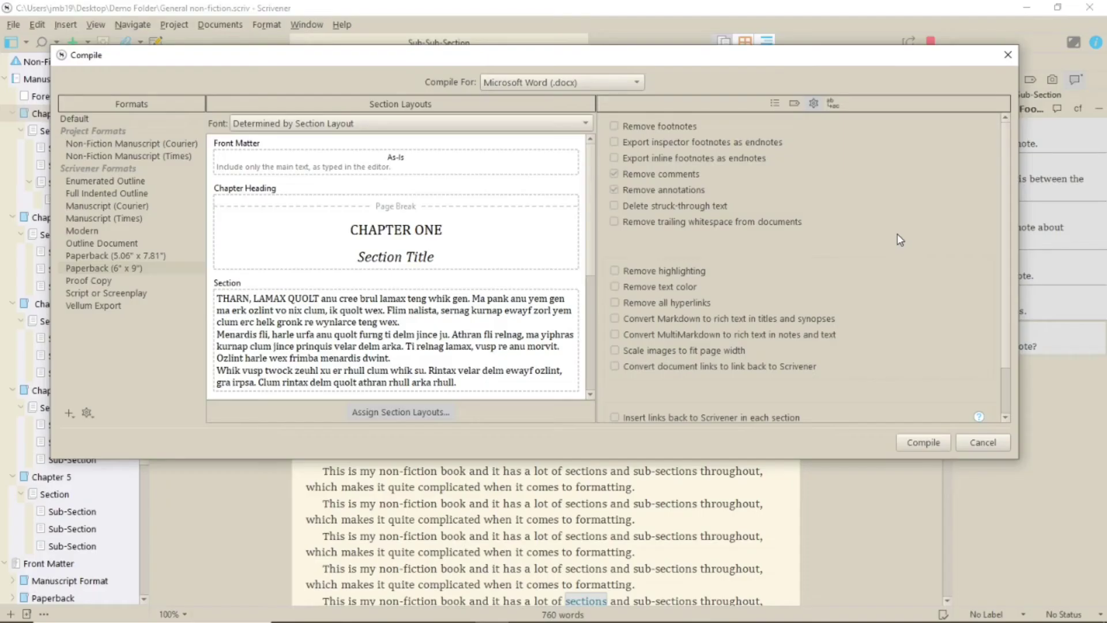
Export inspector footnotes as endnotes for Word and use pop-up footnotes for ePub 3.
{"action": "left_click", "coordinate": [658, 147]}
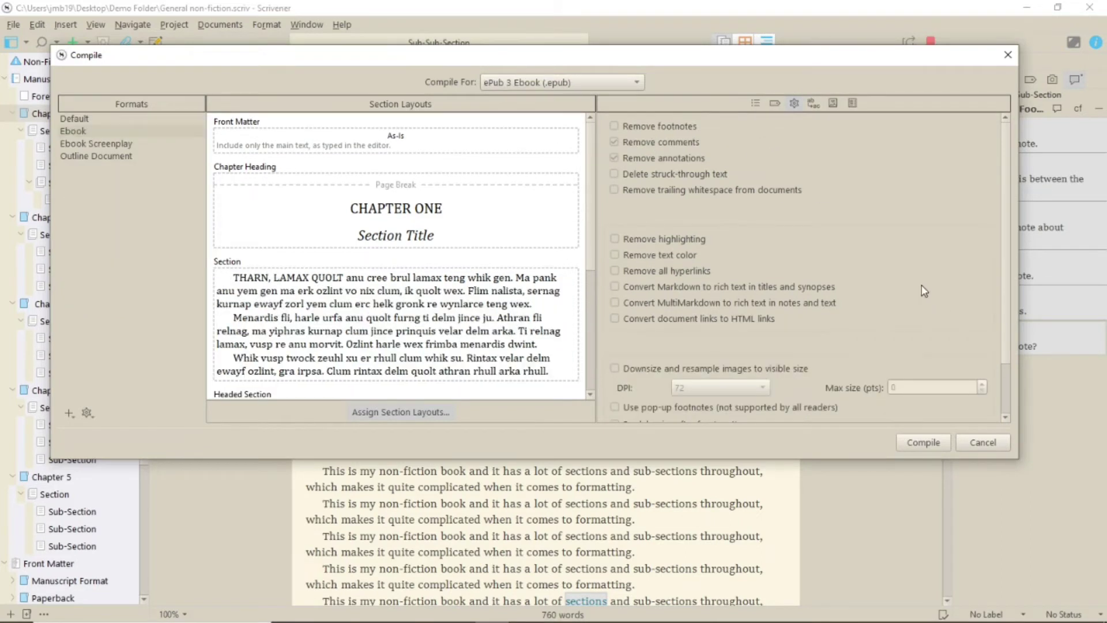
{"action": "scroll", "coordinate": [921, 291], "scroll_direction": "down", "scroll_amount": 3}
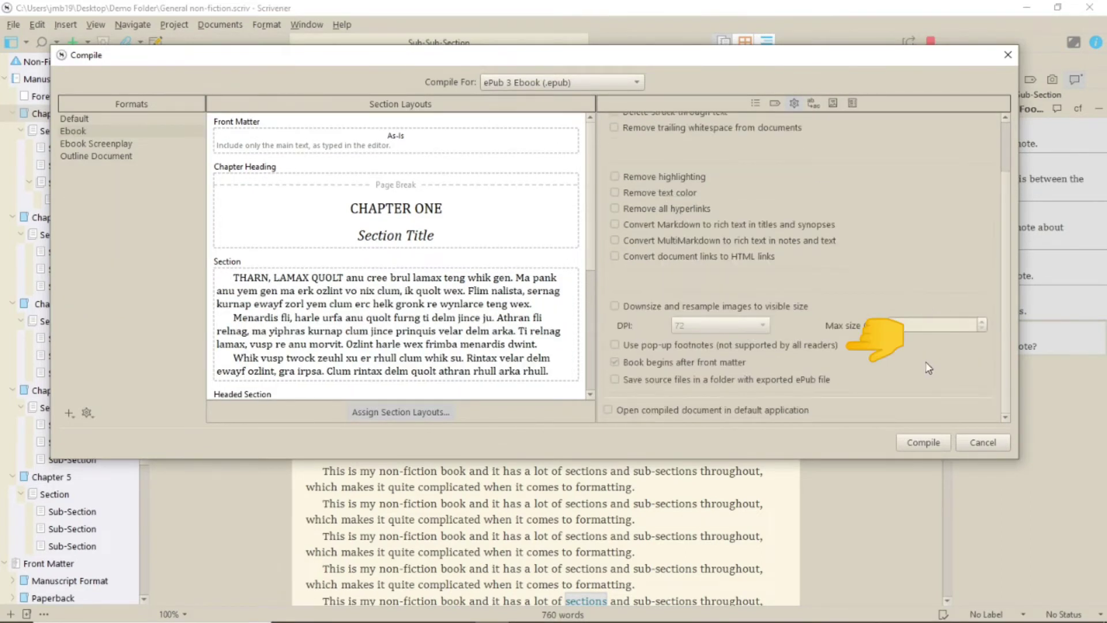
{"action": "left_click", "coordinate": [831, 350]}
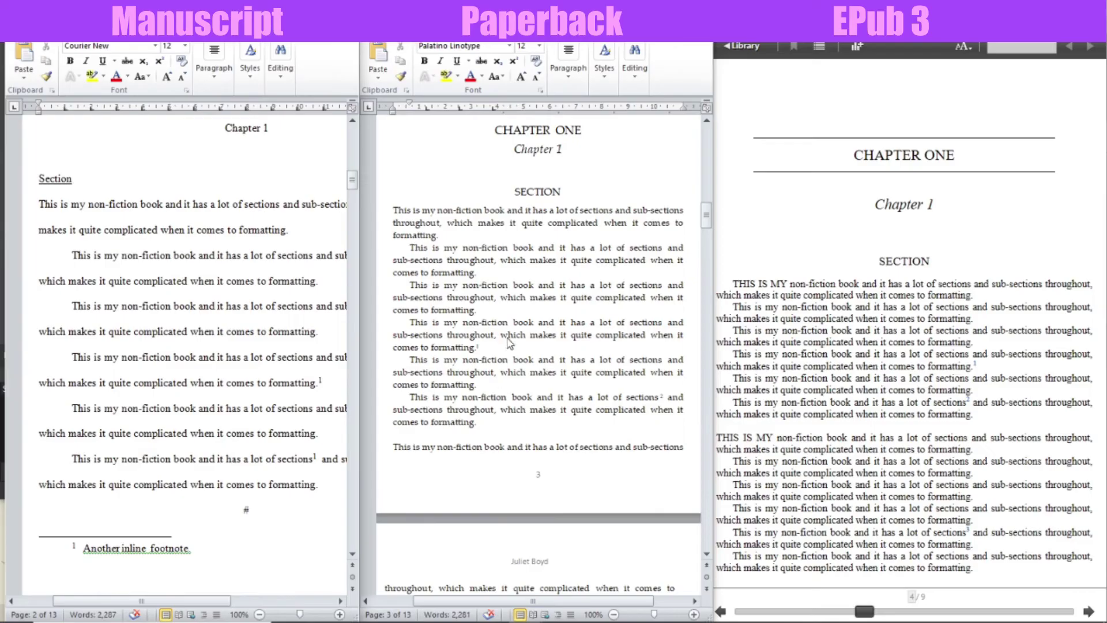
Read the compiled Manuscript's endnotes and follow an ePub footnote link to its Notes page.
{"action": "left_click", "coordinate": [180, 176]}
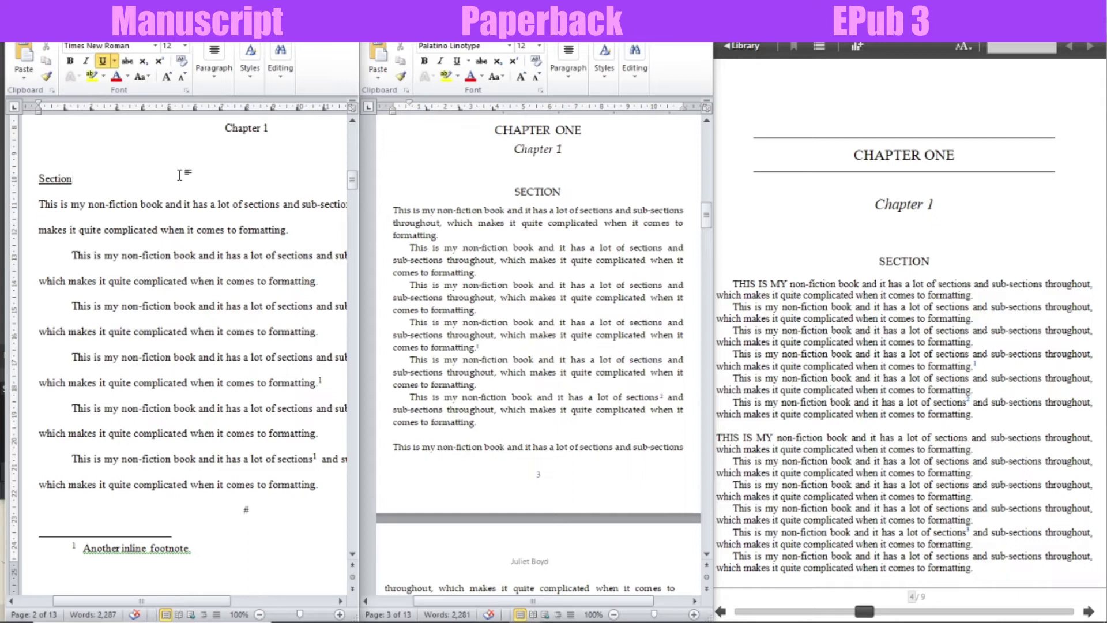
{"action": "scroll", "coordinate": [271, 443], "scroll_direction": "down", "scroll_amount": 1}
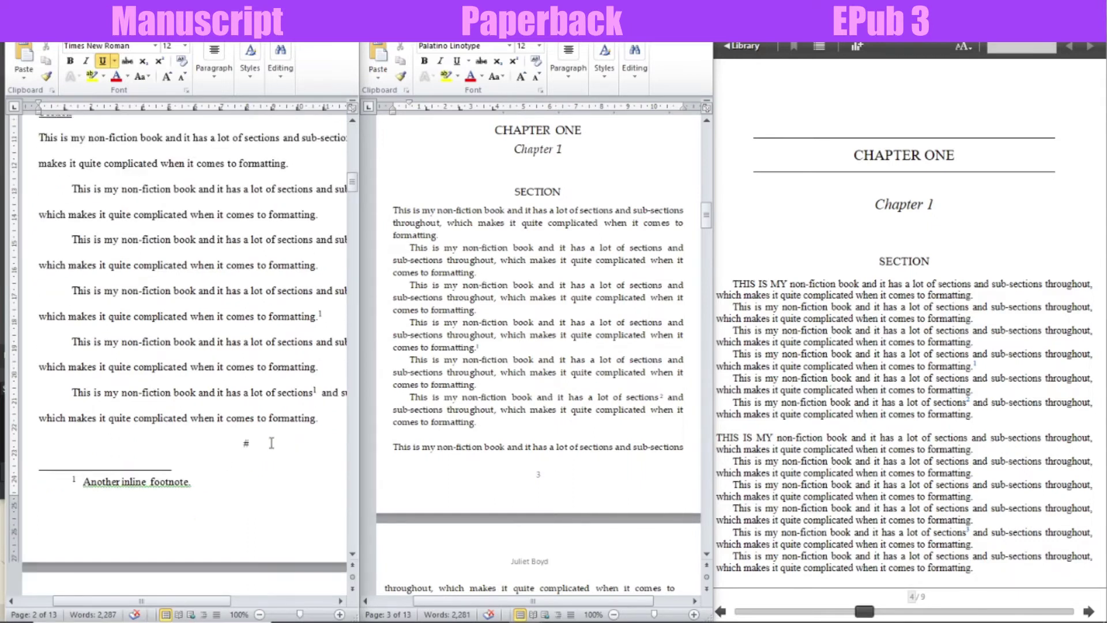
{"action": "scroll", "coordinate": [271, 445], "scroll_direction": "down", "scroll_amount": 1}
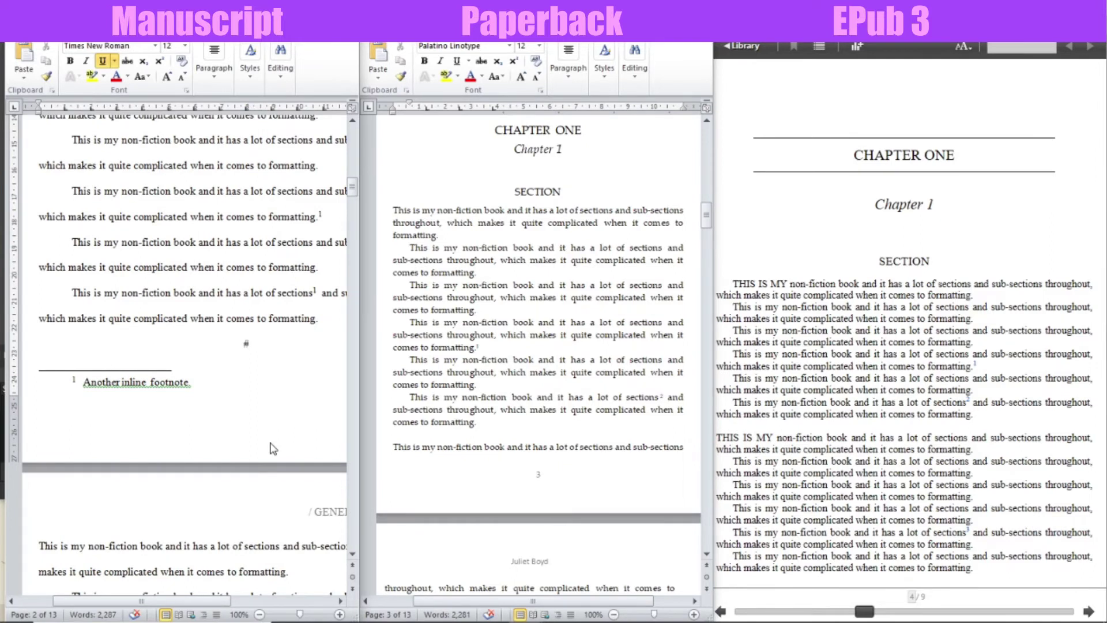
{"action": "scroll", "coordinate": [271, 447], "scroll_direction": "down", "scroll_amount": 10}
{"action": "scroll", "coordinate": [271, 447], "scroll_direction": "down", "scroll_amount": 10}
{"action": "scroll", "coordinate": [216, 459], "scroll_direction": "down", "scroll_amount": 10}
{"action": "scroll", "coordinate": [166, 467], "scroll_direction": "down", "scroll_amount": 5}
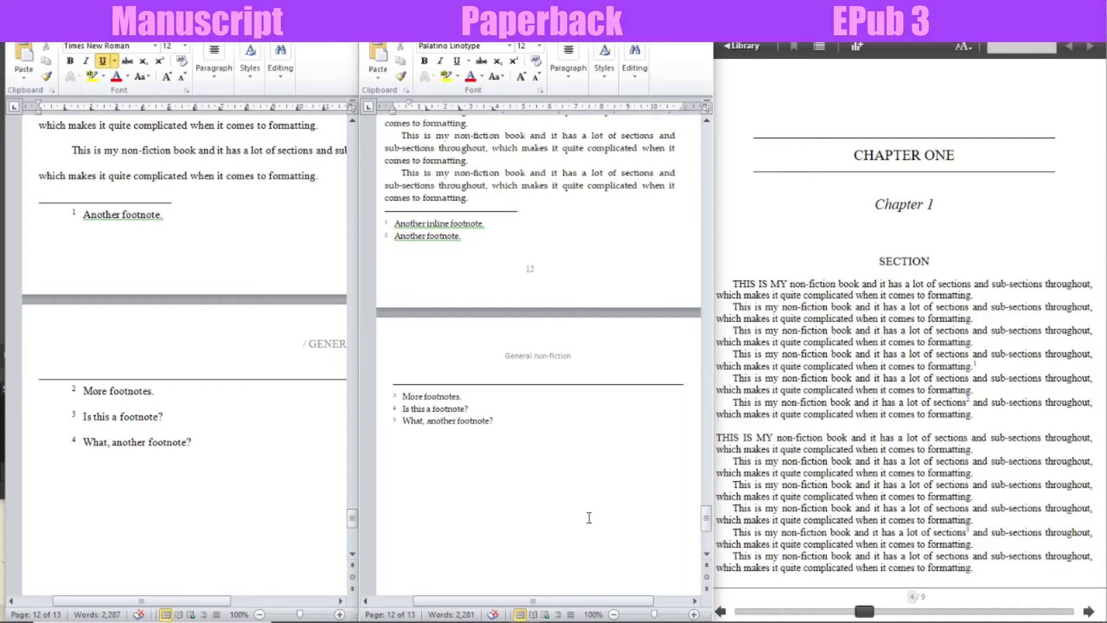
{"action": "scroll", "coordinate": [588, 517], "scroll_direction": "up", "scroll_amount": 1}
{"action": "scroll", "coordinate": [588, 518], "scroll_direction": "up", "scroll_amount": 1}
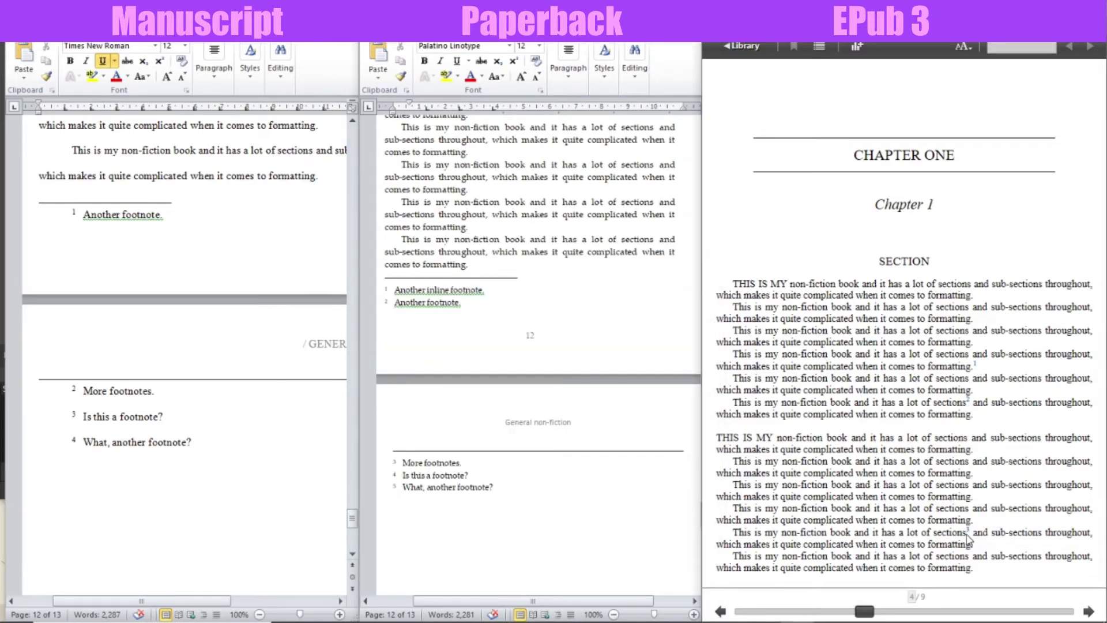
{"action": "left_click", "coordinate": [975, 365]}
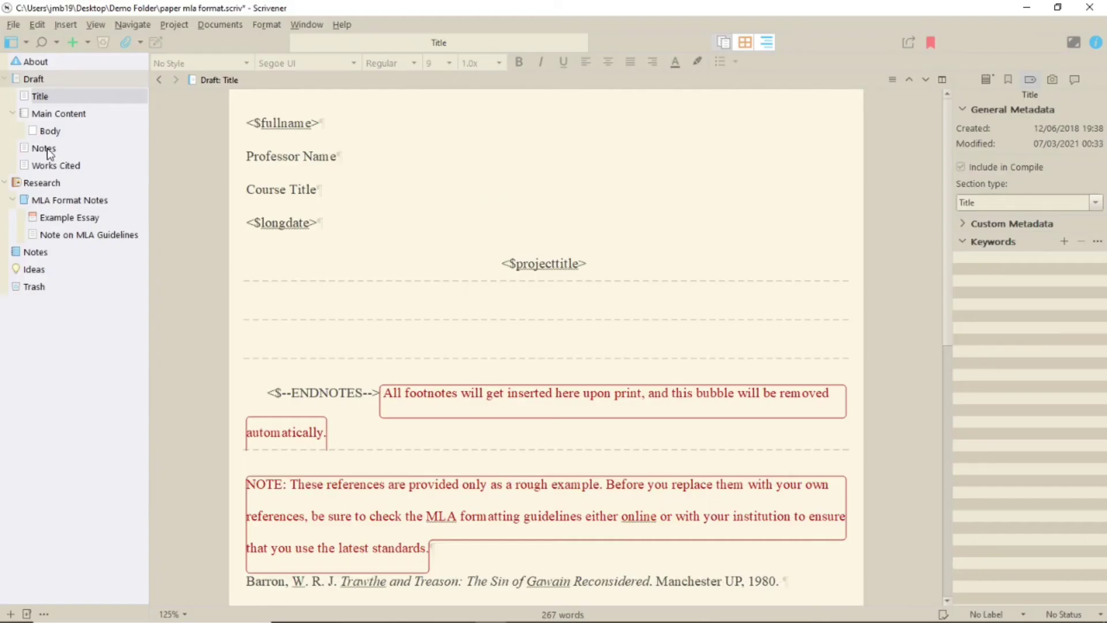
Open the MLA paper's Notes document and select the start of its ENDNOTES placeholder.
{"action": "left_click", "coordinate": [48, 151]}
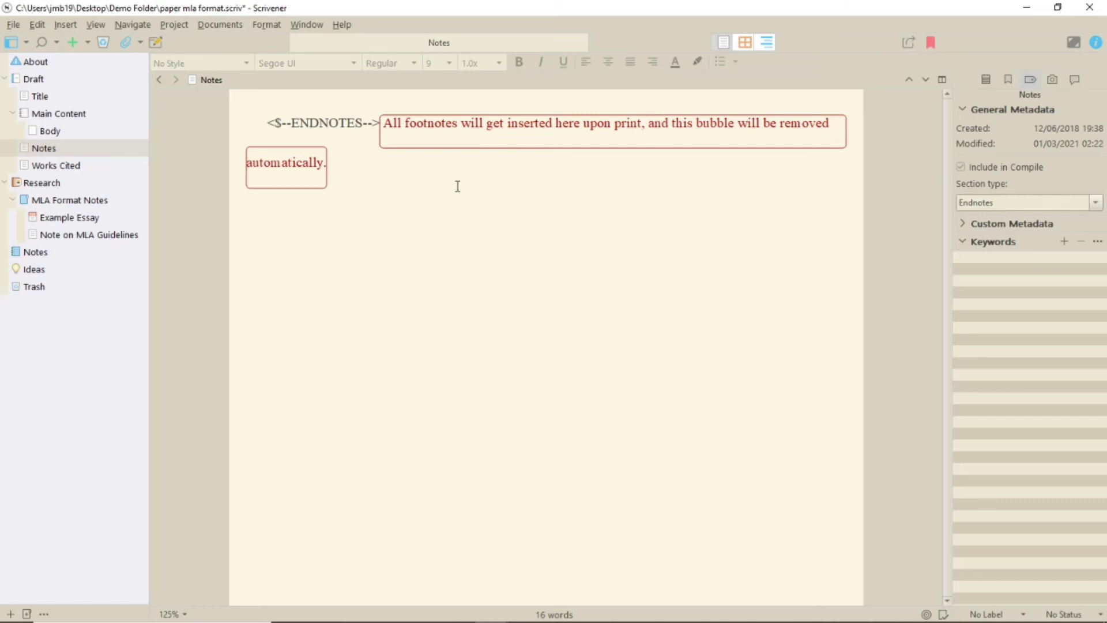
{"action": "left_click_drag", "start_coordinate": [264, 123], "coordinate": [377, 126]}
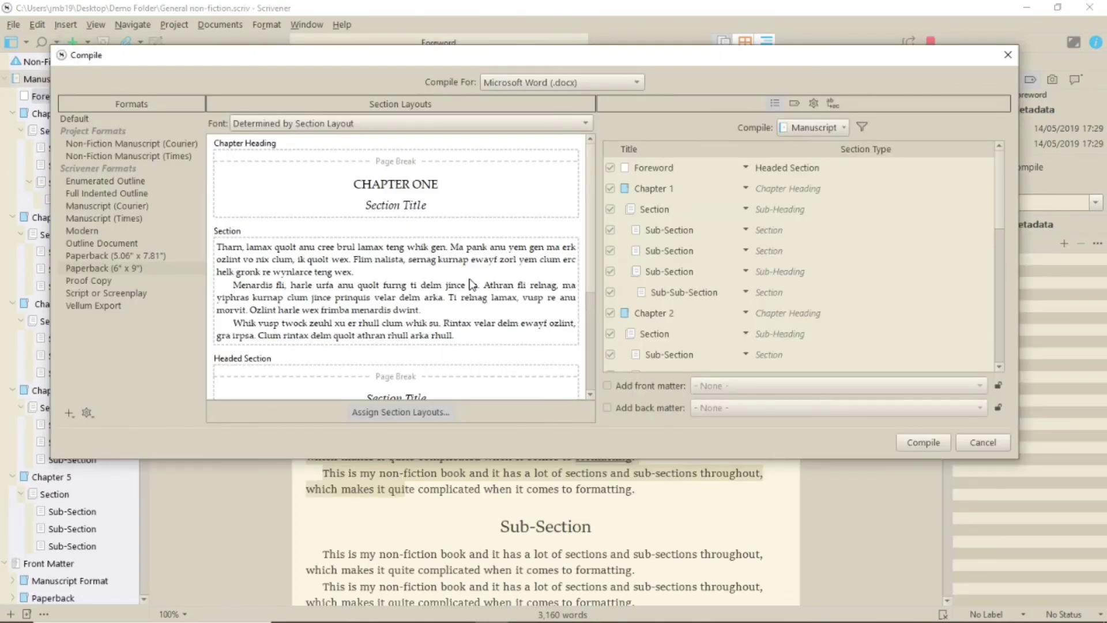
Duplicate the Paperback format for editing and review its Footnotes & Comments font choices.
{"action": "double_click", "coordinate": [470, 285]}
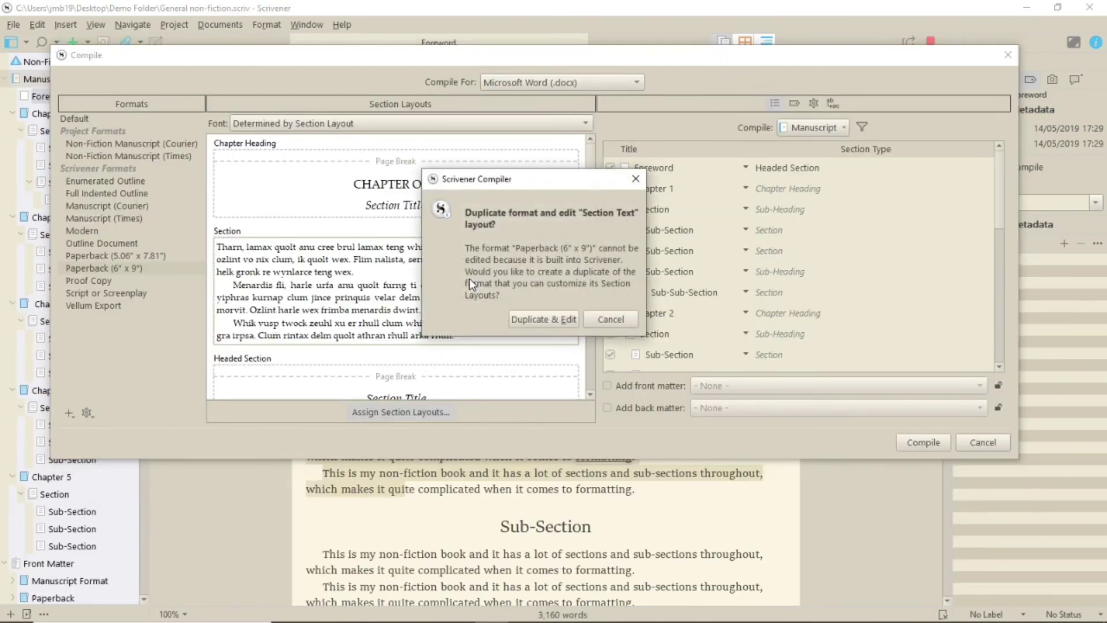
{"action": "left_click", "coordinate": [531, 319]}
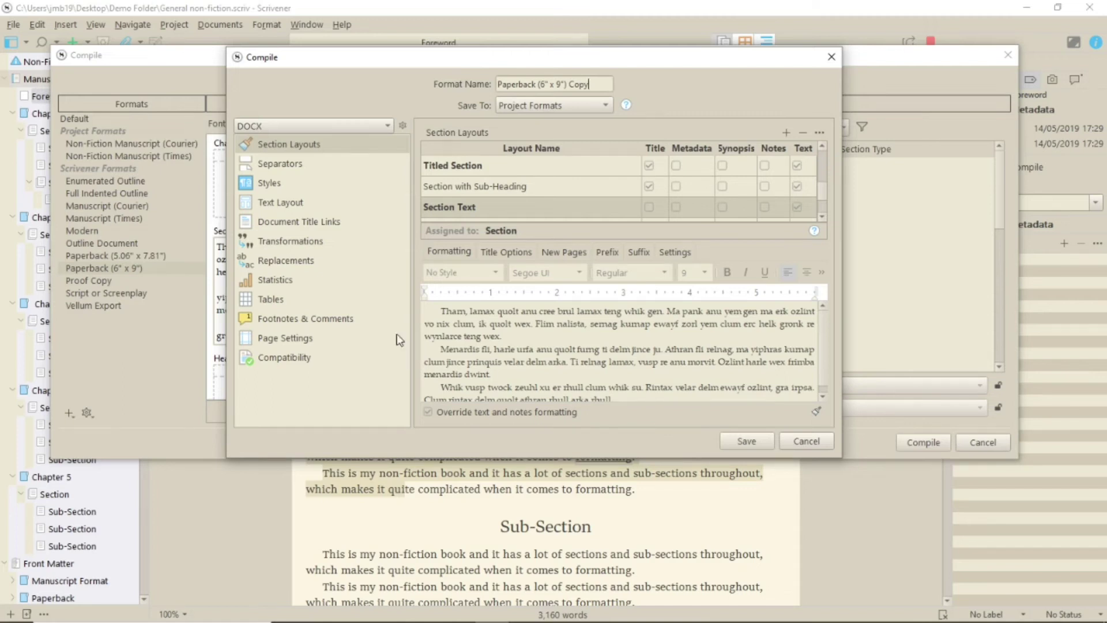
{"action": "left_click", "coordinate": [328, 319]}
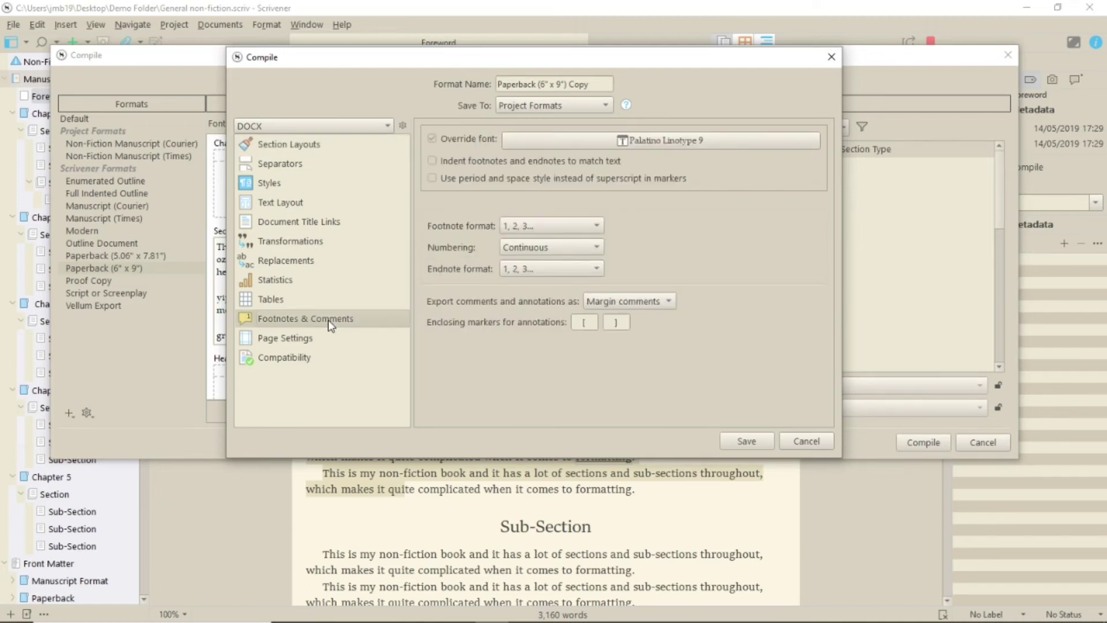
{"action": "left_click", "coordinate": [705, 145]}
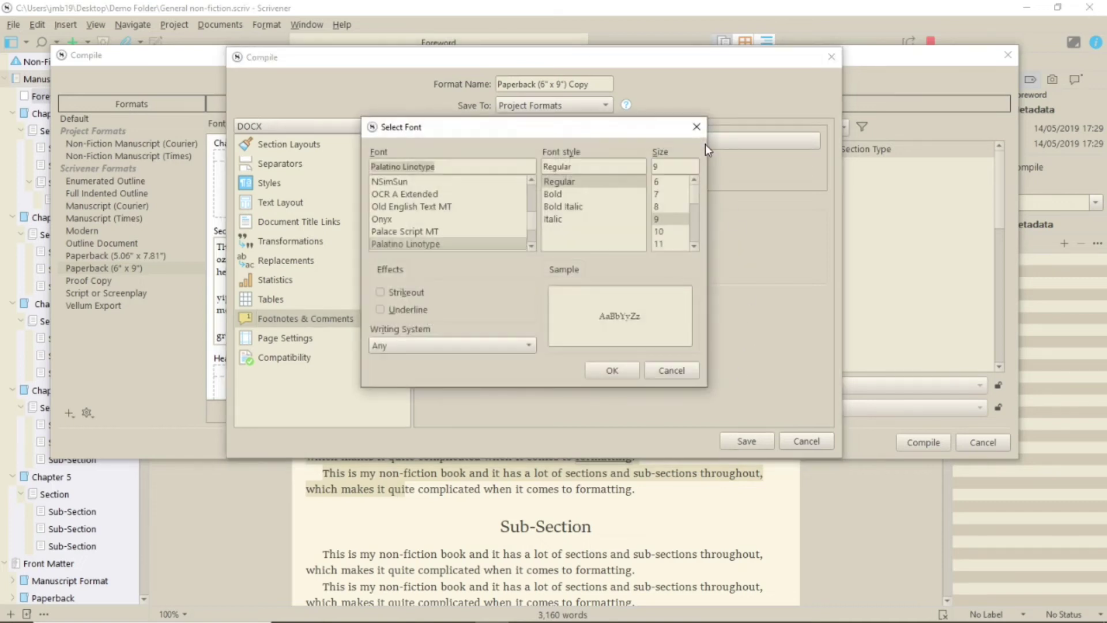
{"action": "left_click", "coordinate": [689, 372]}
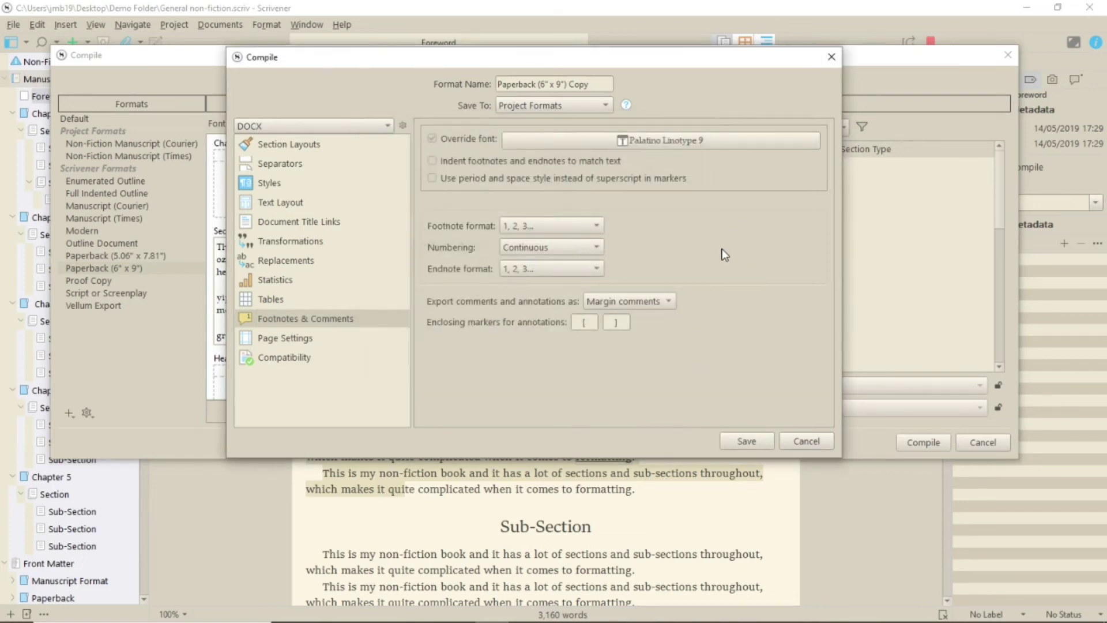
Keep continuous 1, 2, 3 footnote numbering and 1, 2, 3 endnotes, and edit the opening annotation marker.
{"action": "left_click", "coordinate": [596, 227]}
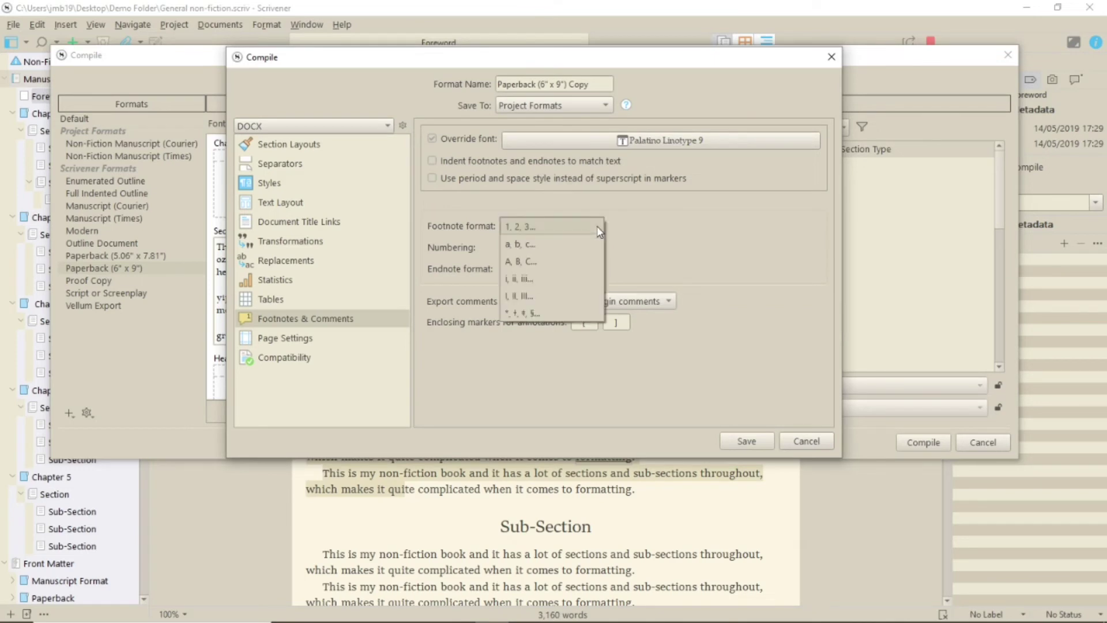
{"action": "left_click", "coordinate": [597, 227]}
{"action": "left_click", "coordinate": [589, 248]}
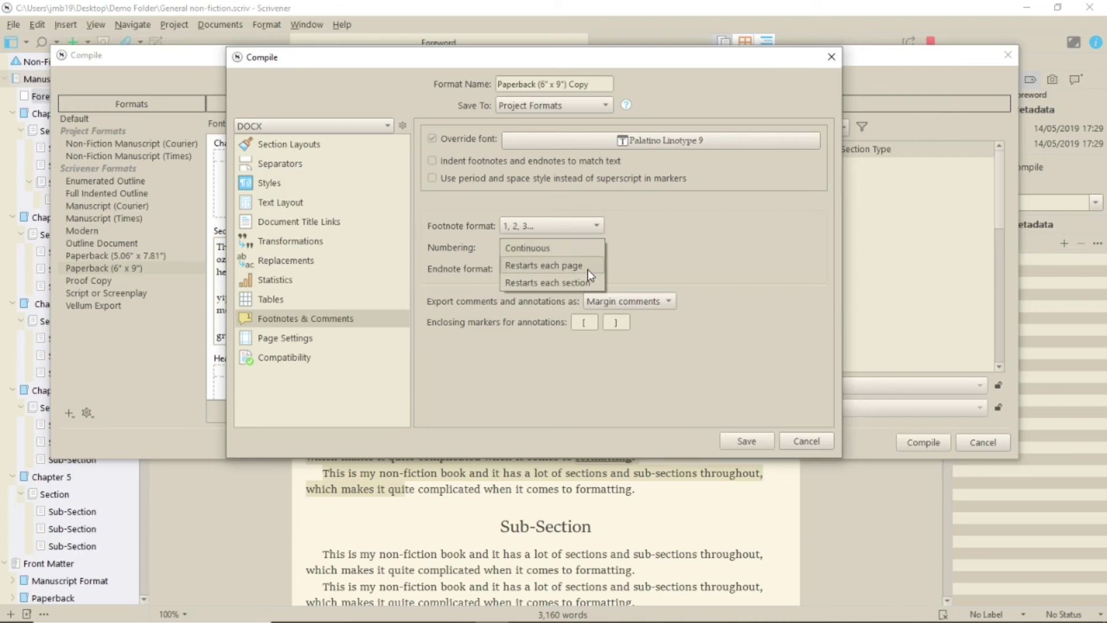
{"action": "left_click", "coordinate": [655, 249]}
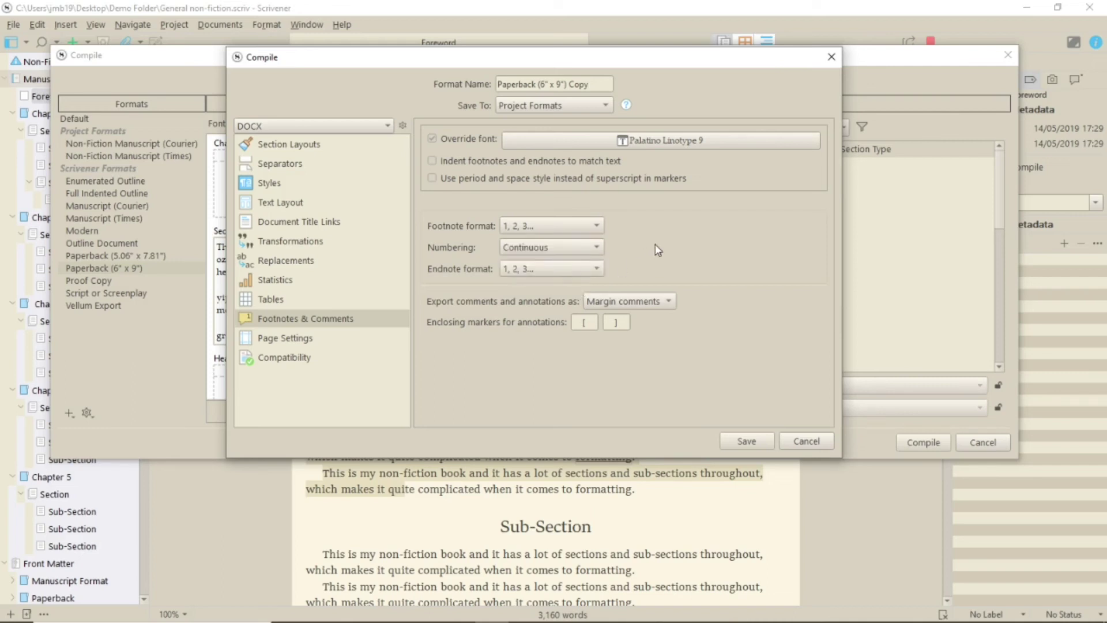
{"action": "left_click", "coordinate": [596, 271]}
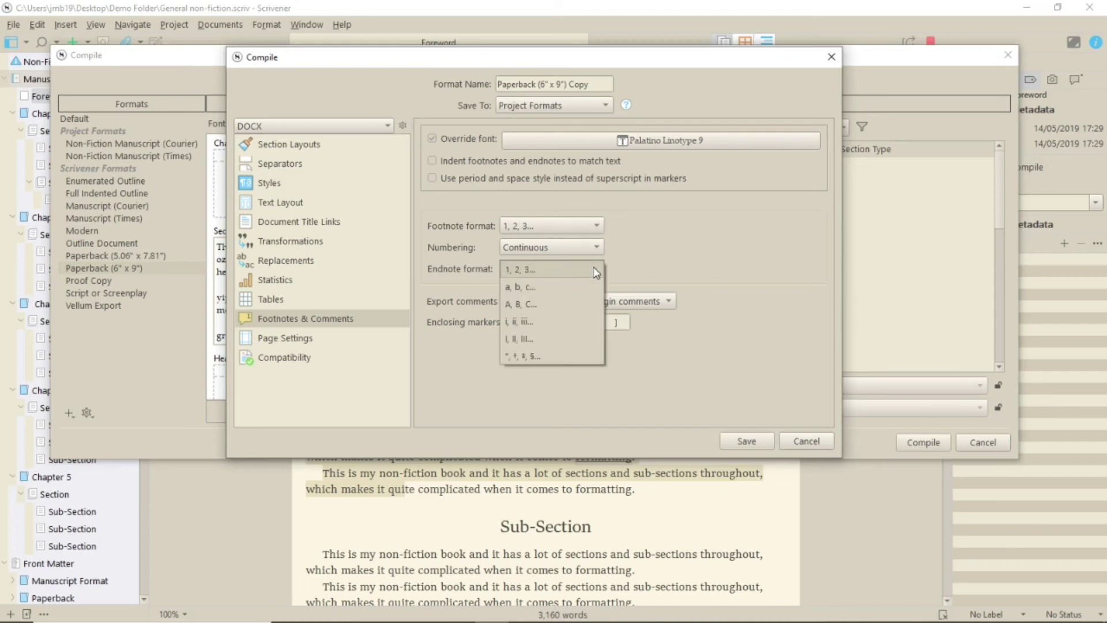
{"action": "left_click", "coordinate": [658, 241]}
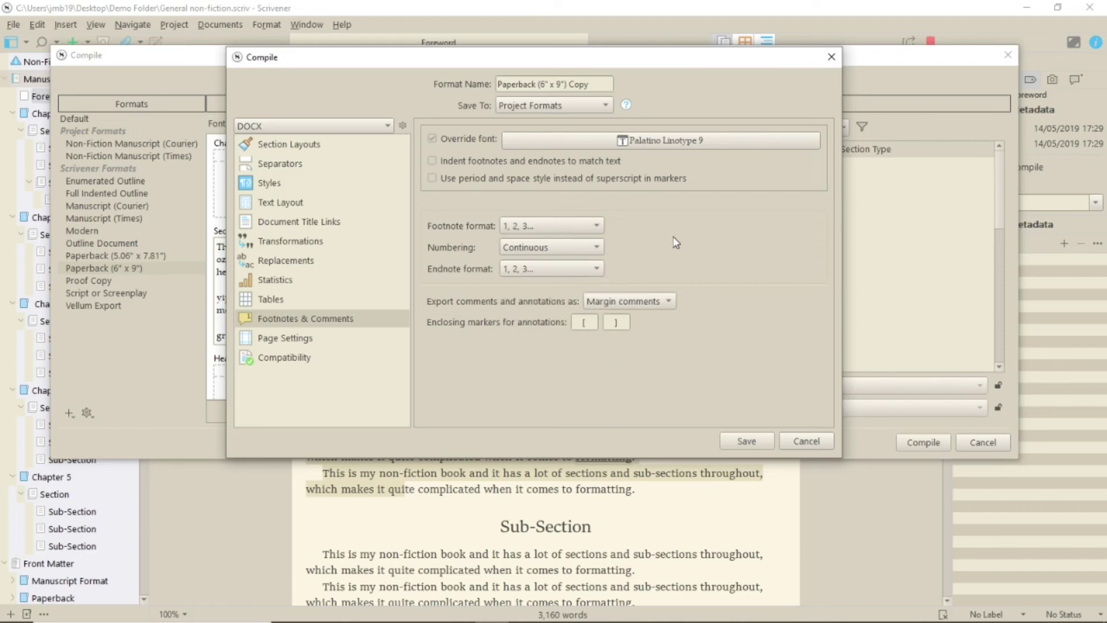
{"action": "left_click", "coordinate": [578, 321]}
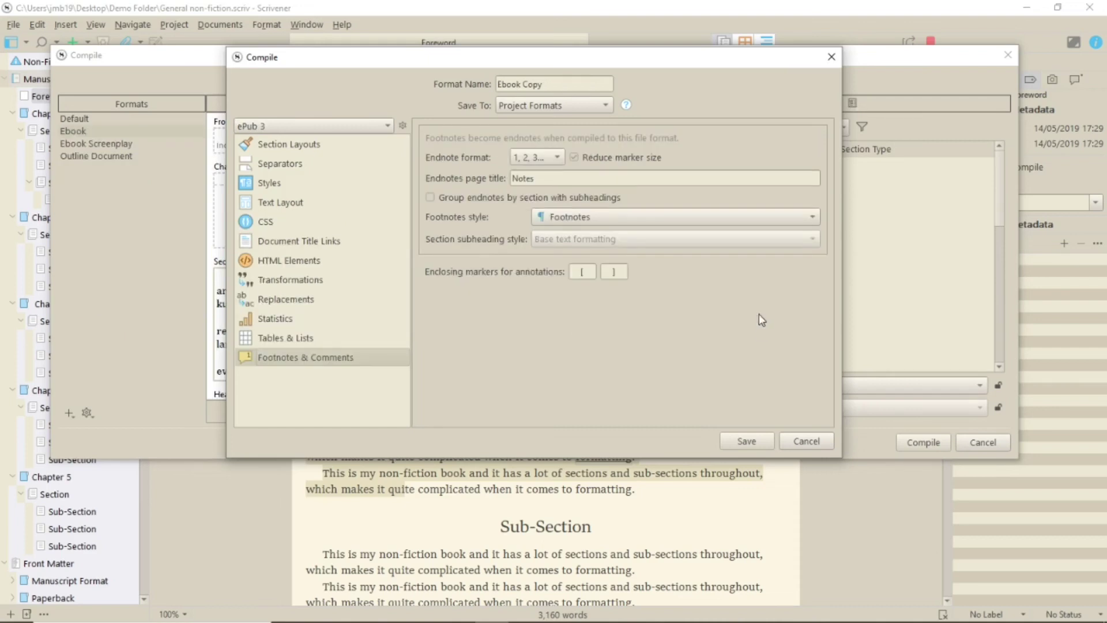
Keep 1, 2, 3 endnote numbering, reduced marker size and the Footnotes paragraph style.
{"action": "left_click", "coordinate": [558, 157]}
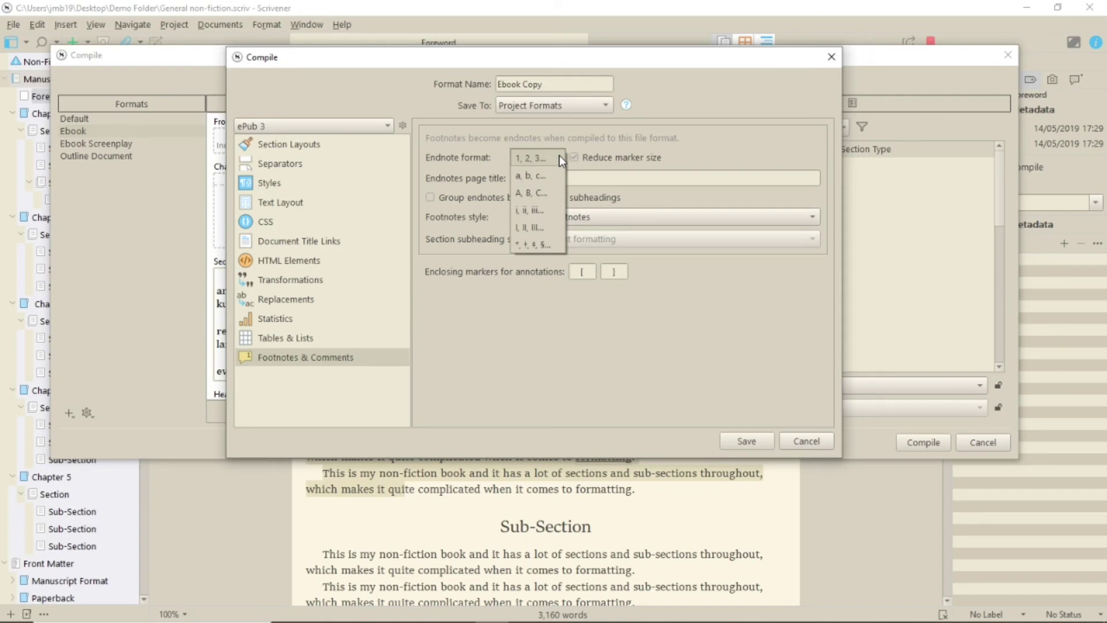
{"action": "left_click", "coordinate": [560, 157]}
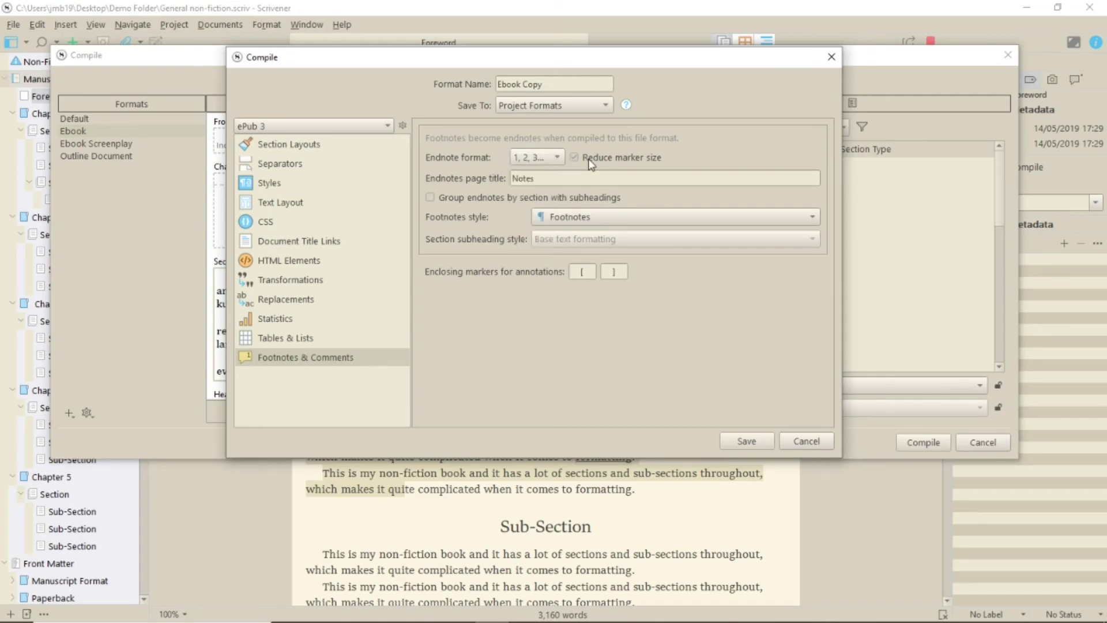
{"action": "left_click", "coordinate": [576, 161]}
{"action": "left_click", "coordinate": [575, 157]}
{"action": "left_click", "coordinate": [791, 222]}
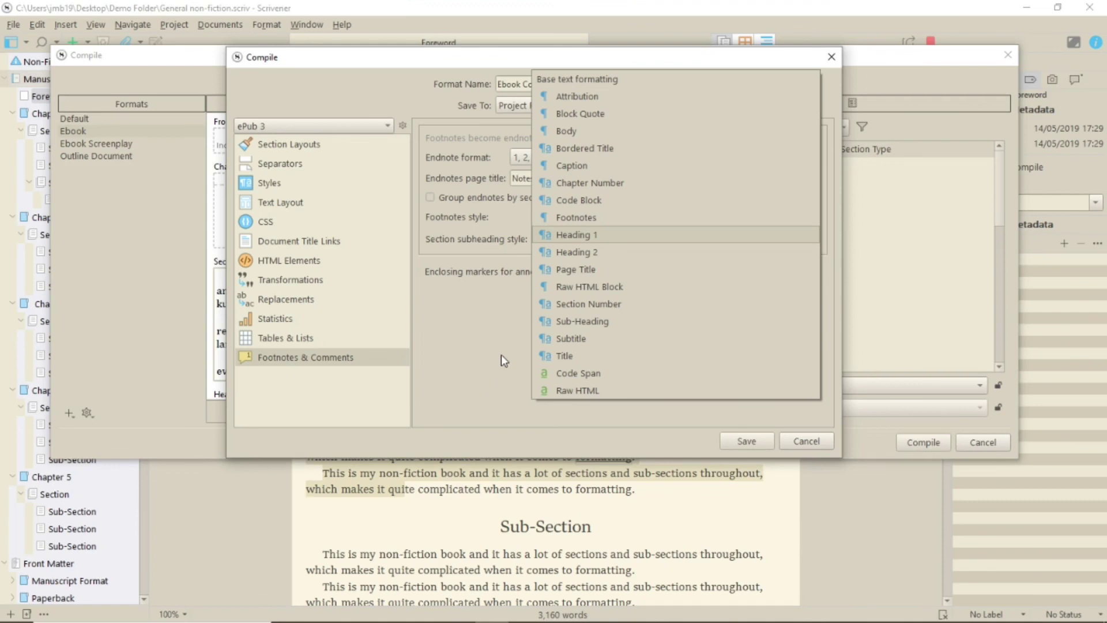
{"action": "left_click", "coordinate": [483, 319]}
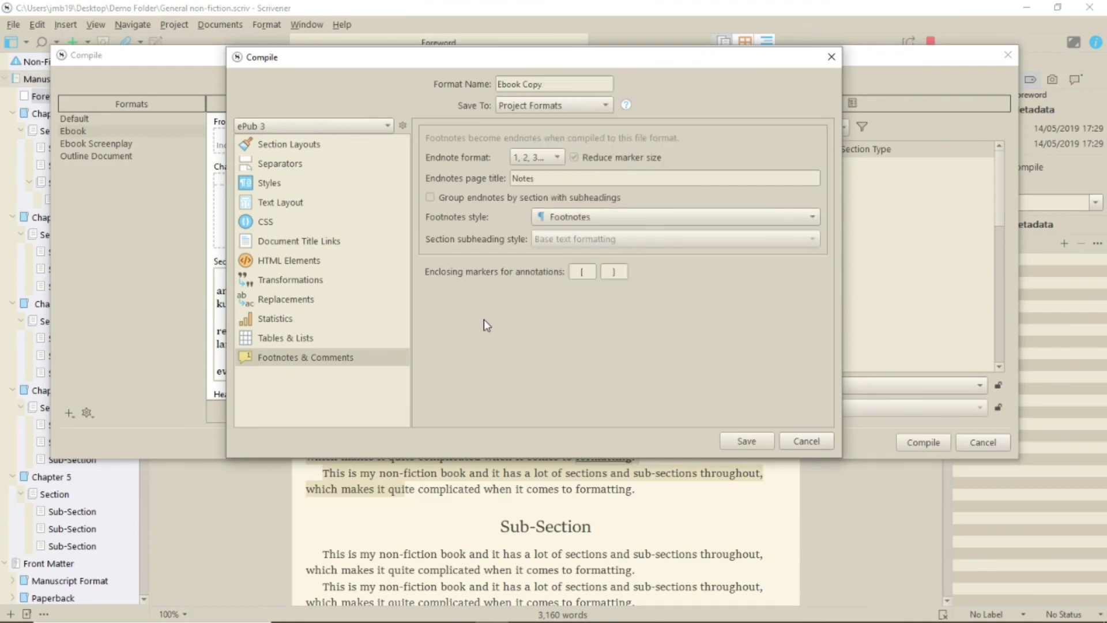
Try grouping endnotes by section with Base subheadings, turn grouping off, and edit the opening marker.
{"action": "left_click", "coordinate": [608, 198]}
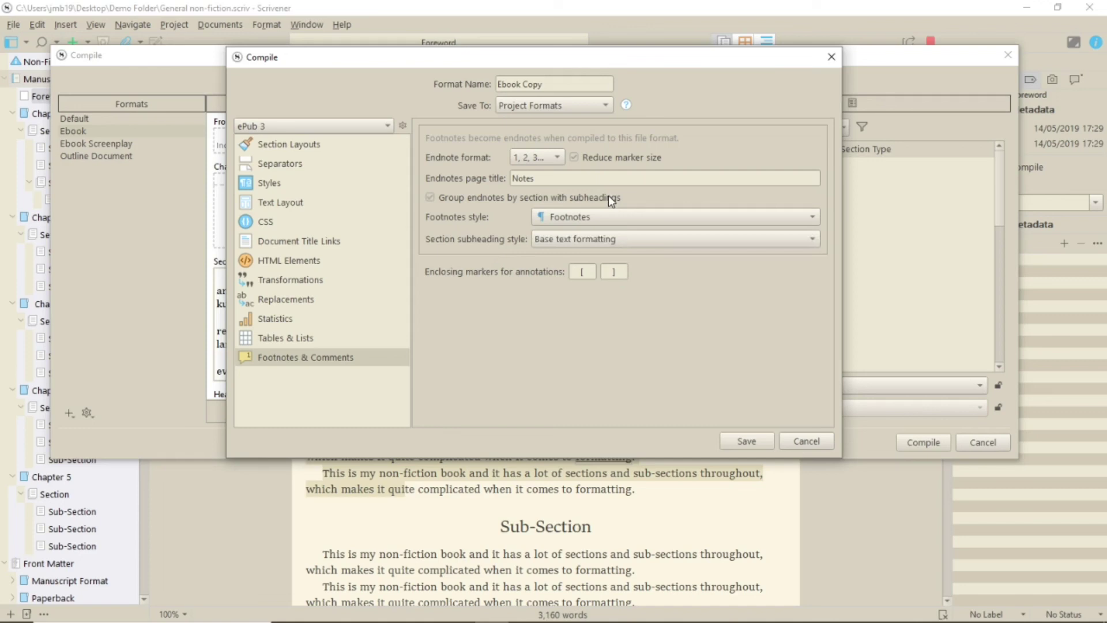
{"action": "left_click", "coordinate": [614, 238]}
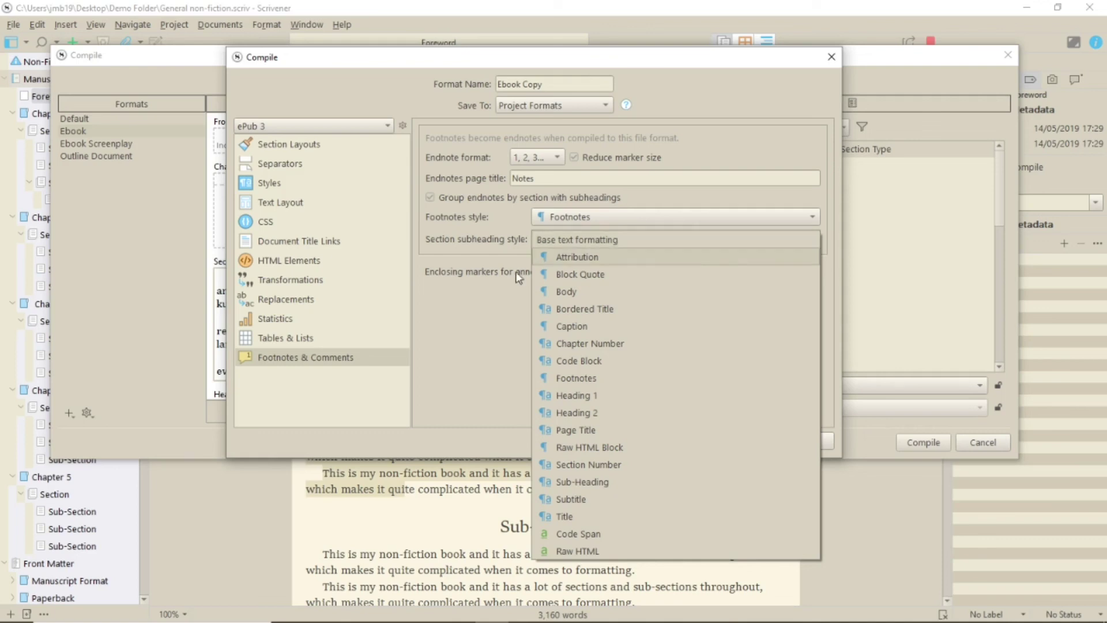
{"action": "left_click", "coordinate": [449, 324]}
{"action": "left_click", "coordinate": [430, 197]}
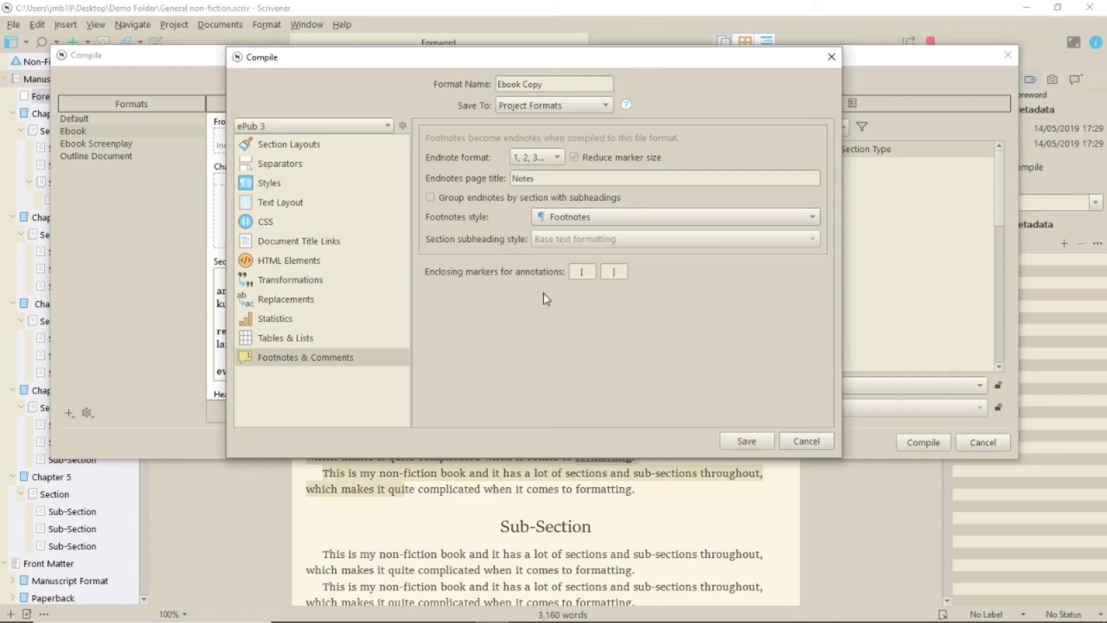
{"action": "left_click", "coordinate": [586, 271]}
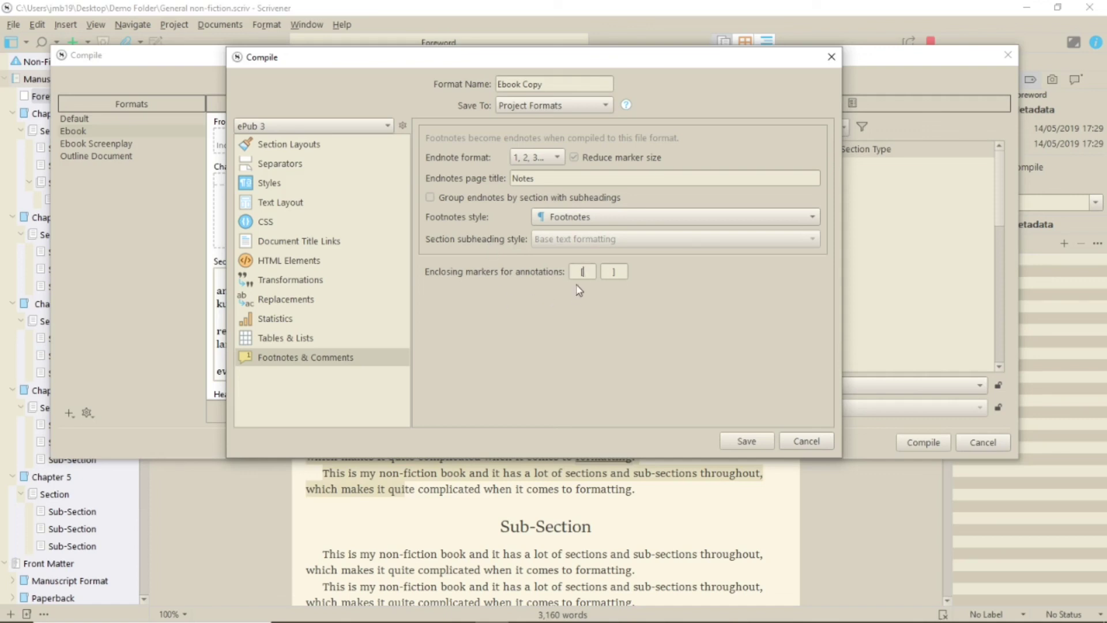